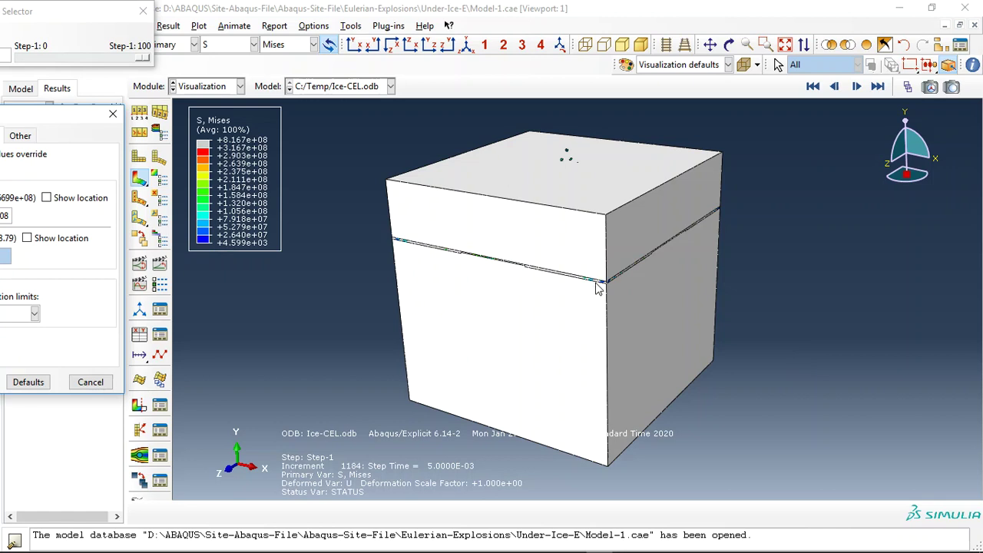
Zoom in and make the Eulerian box translucent to reveal the ice plate's Mises contours and debris
scroll(596, 294, "up", 1)
scroll(592, 302, "up", 1)
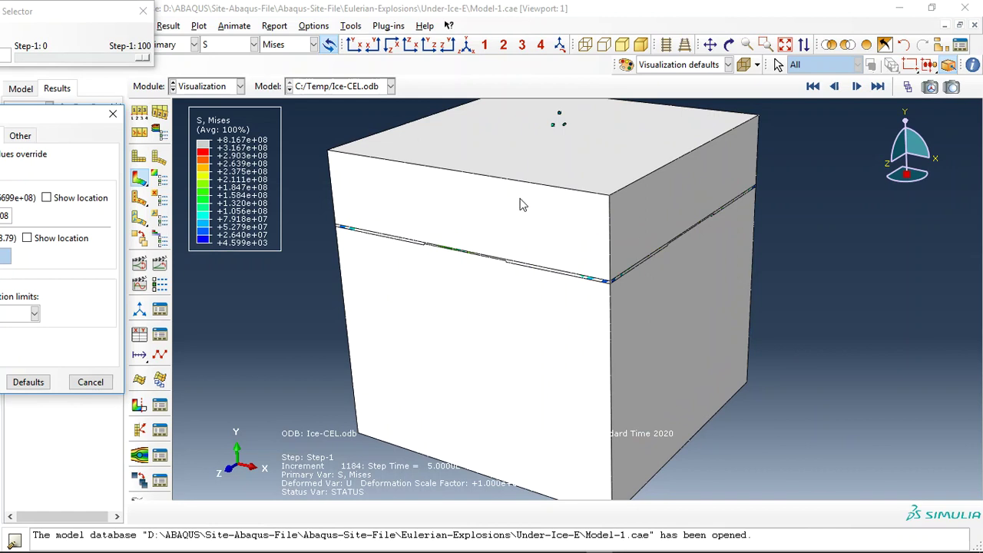
left_click(744, 64)
scroll(610, 243, "down", 1)
scroll(587, 255, "down", 1)
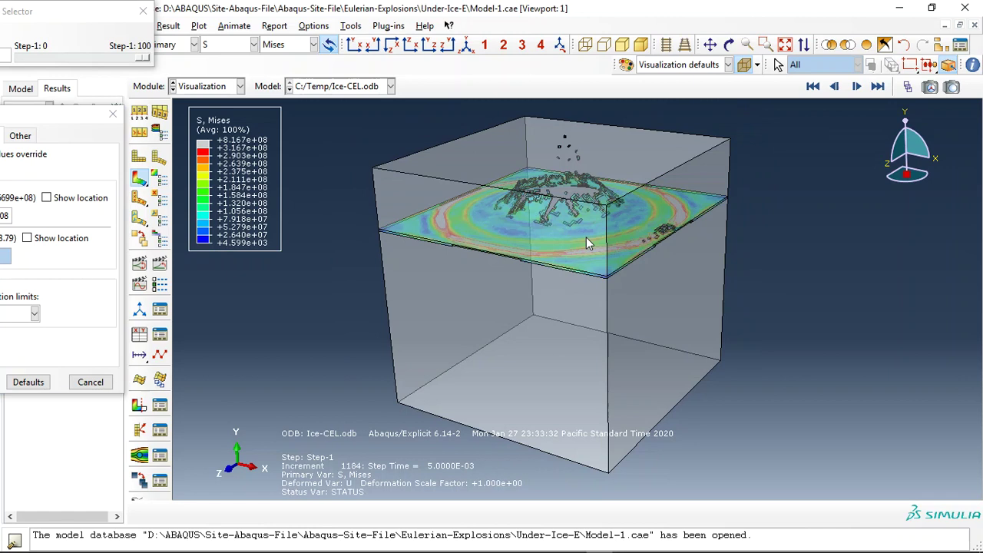
scroll(578, 222, "up", 1)
scroll(564, 188, "up", 1)
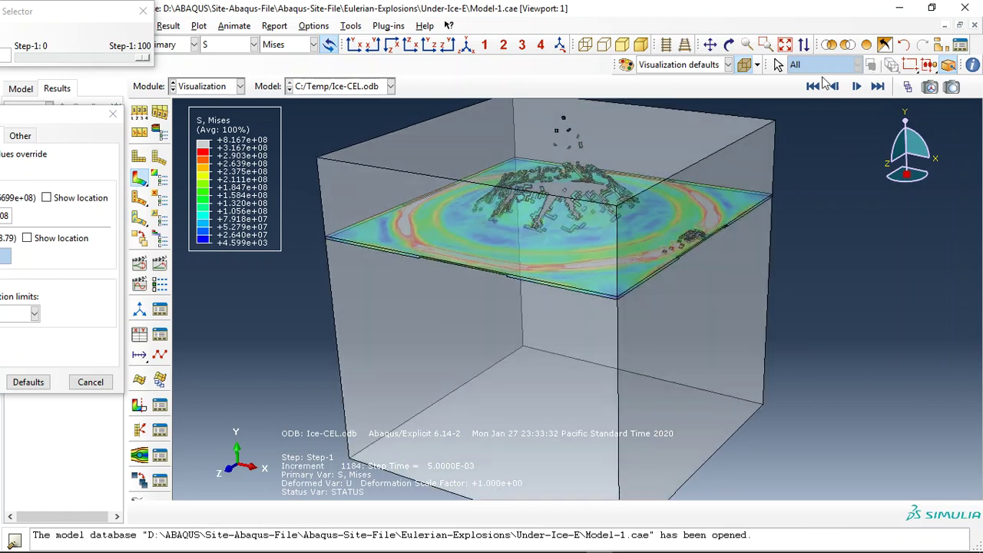
Remove the Eulerian box instance from display and play the ice plate's Mises stress time-history animation
left_click(849, 45)
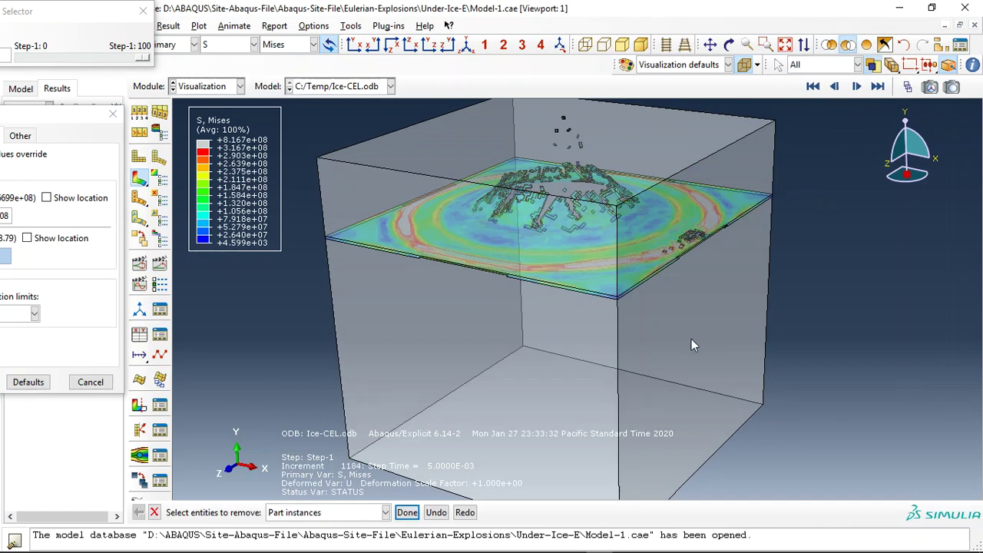
left_click(739, 206)
scroll(655, 187, "up", 1)
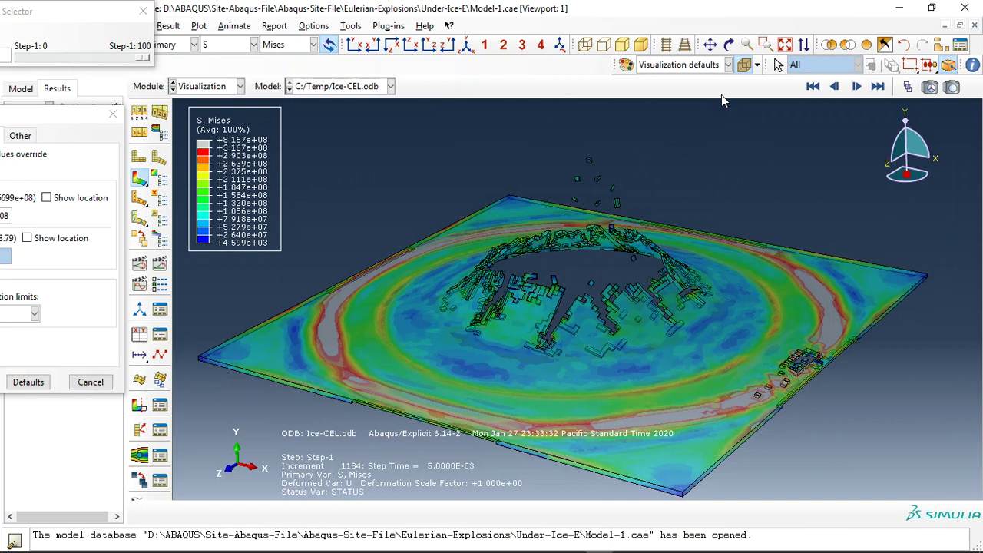
scroll(603, 412, "down", 1)
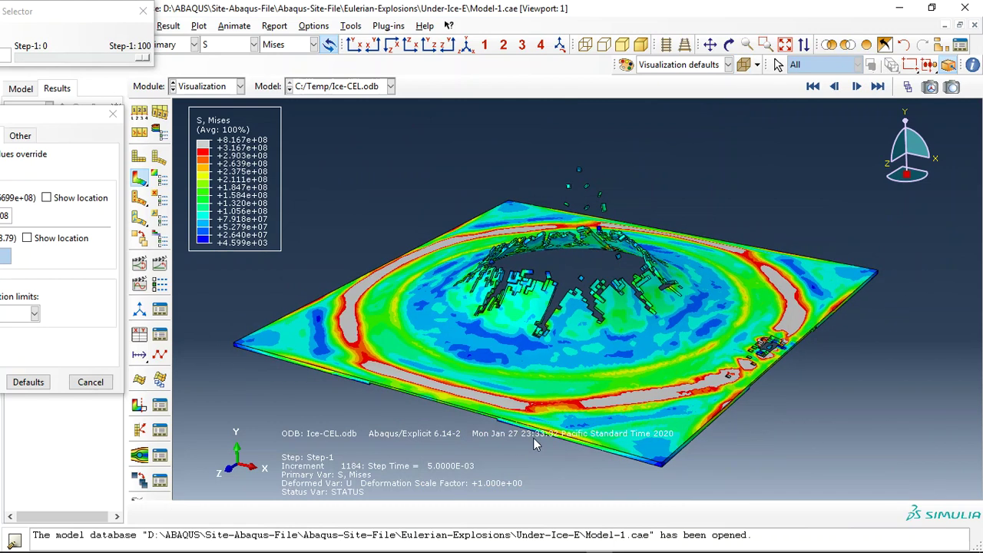
left_click(159, 265)
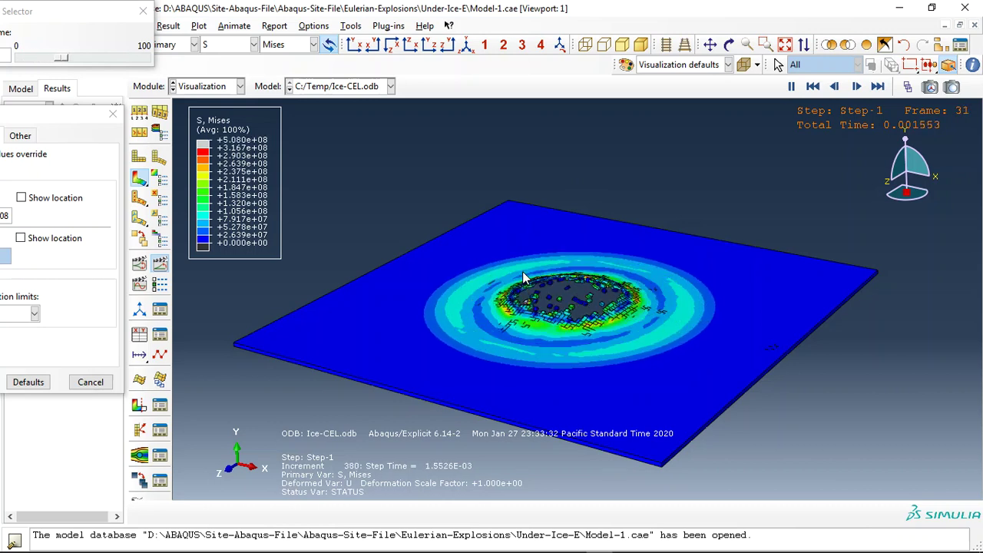
Contour the ice plate by SDV_DAMAGE, animate it, and orbit to an oblique view
left_click(123, 164)
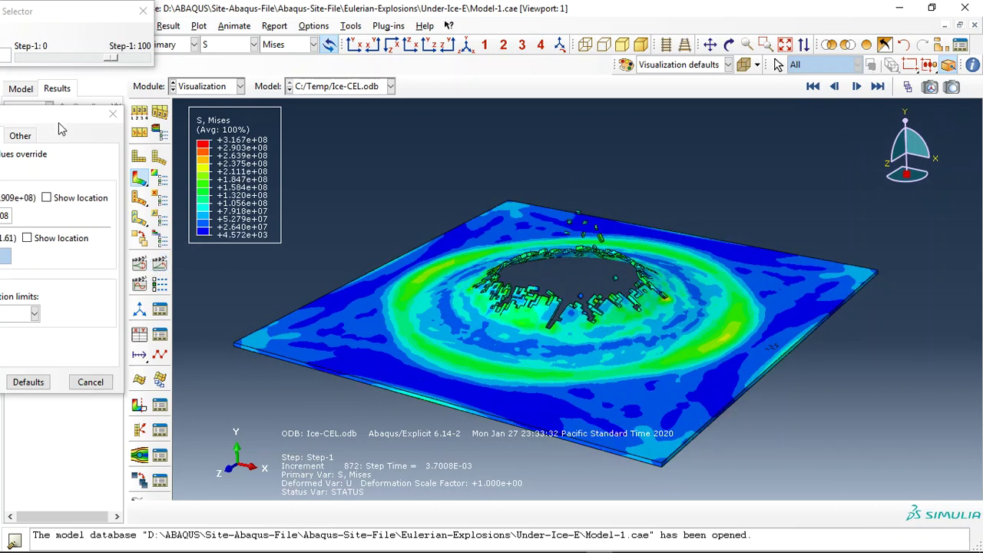
left_click(43, 376)
left_click(253, 44)
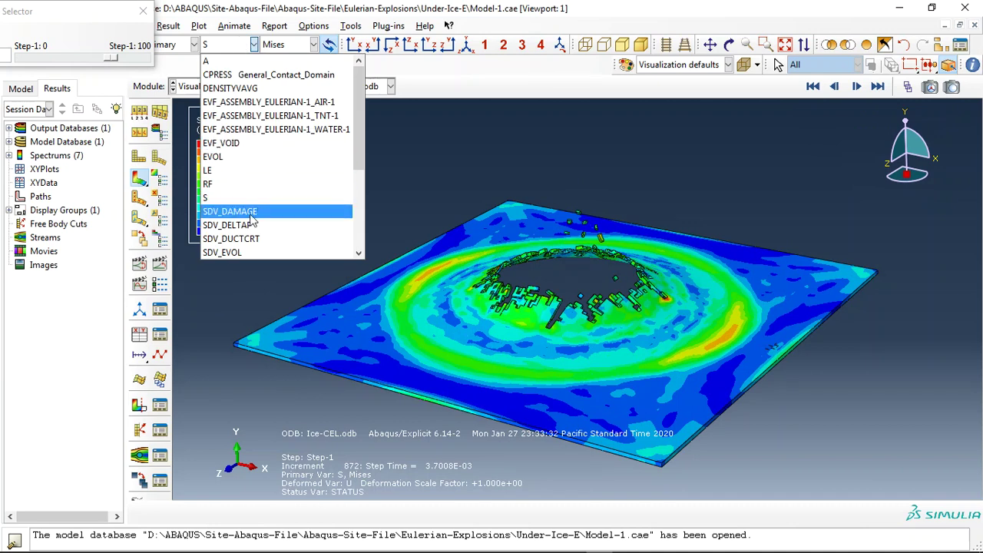
left_click(252, 212)
left_click(160, 266)
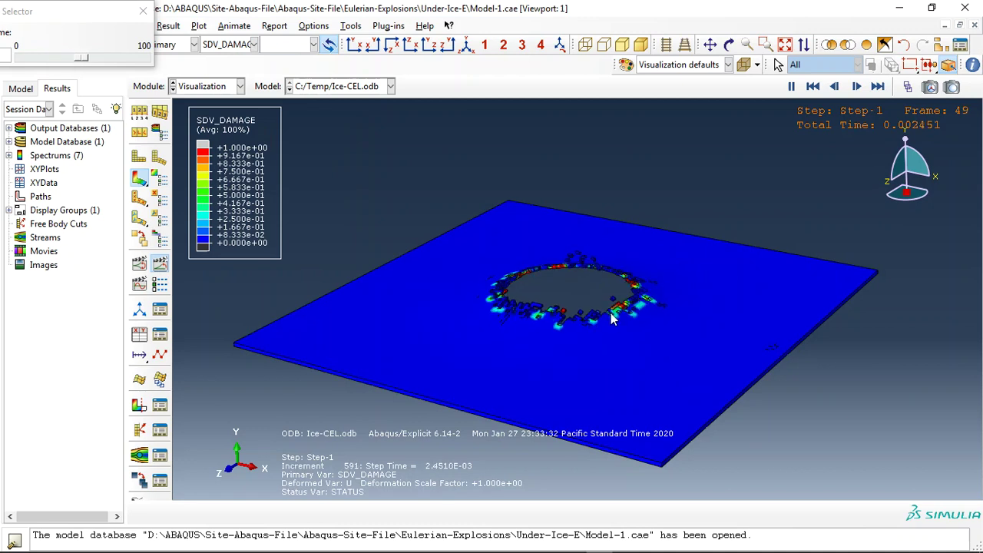
left_click(729, 44)
mouse_move(755, 291)
left_mouse_down()
mouse_move(527, 307)
mouse_move(601, 346)
left_mouse_up()
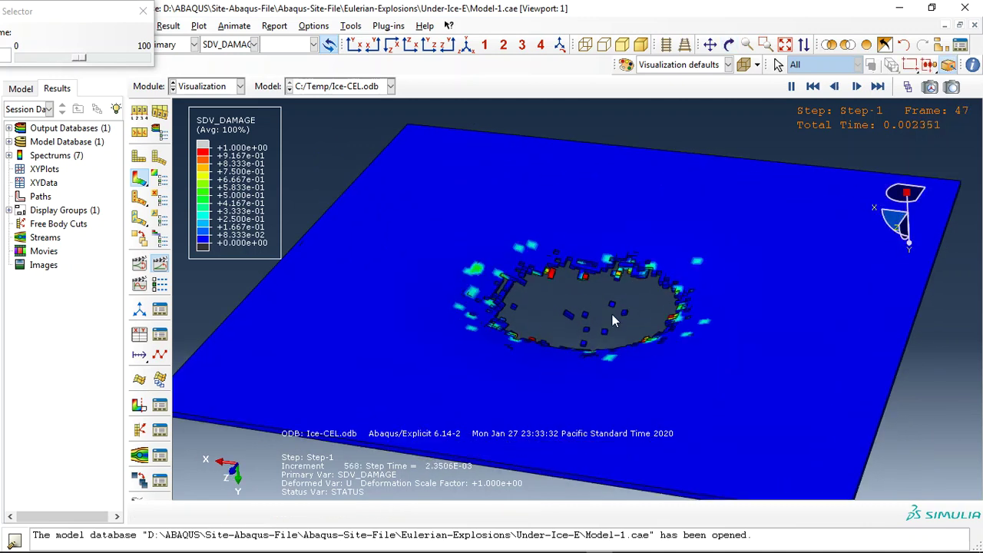
Switch the contour to SDV_PEEQ, then to SDV_YIELD
left_click(253, 44)
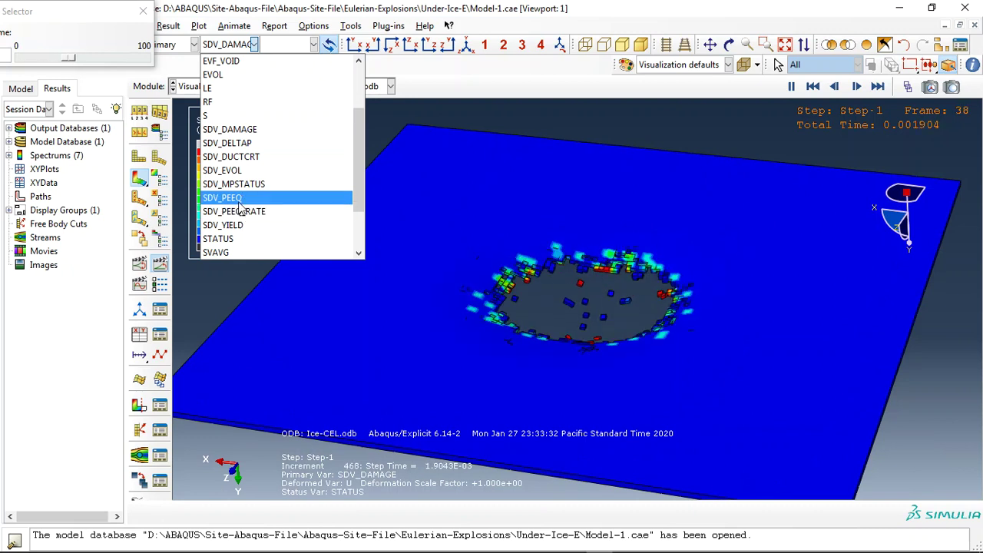
left_click(242, 198)
left_click(254, 44)
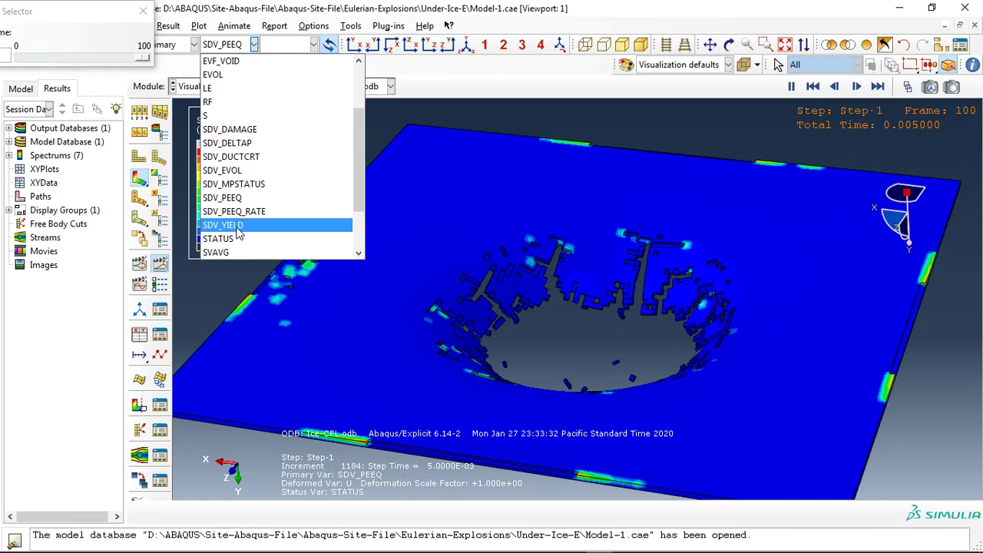
left_click(238, 225)
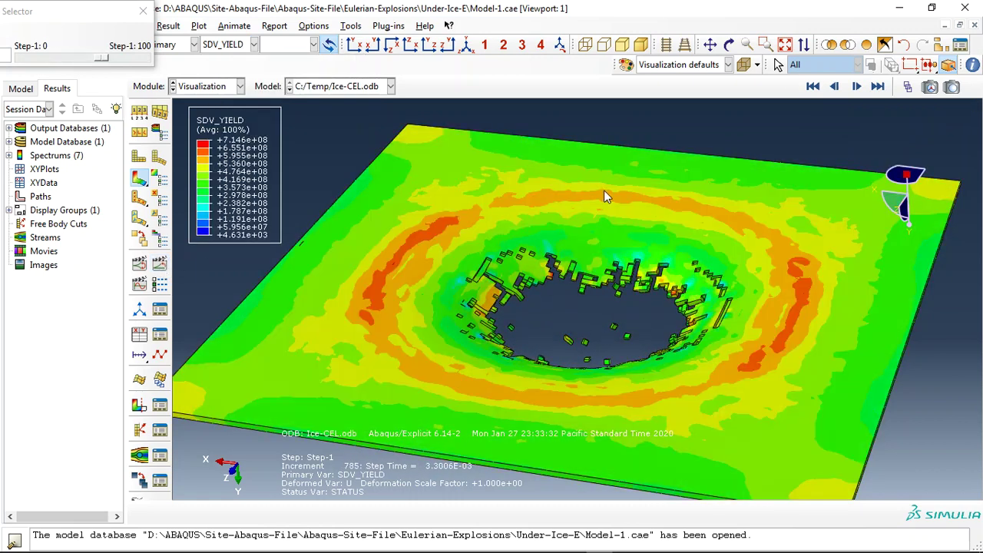
Restore all part instances with a translucent Eulerian box, zoomed out and rotated front-facing
left_click(866, 45)
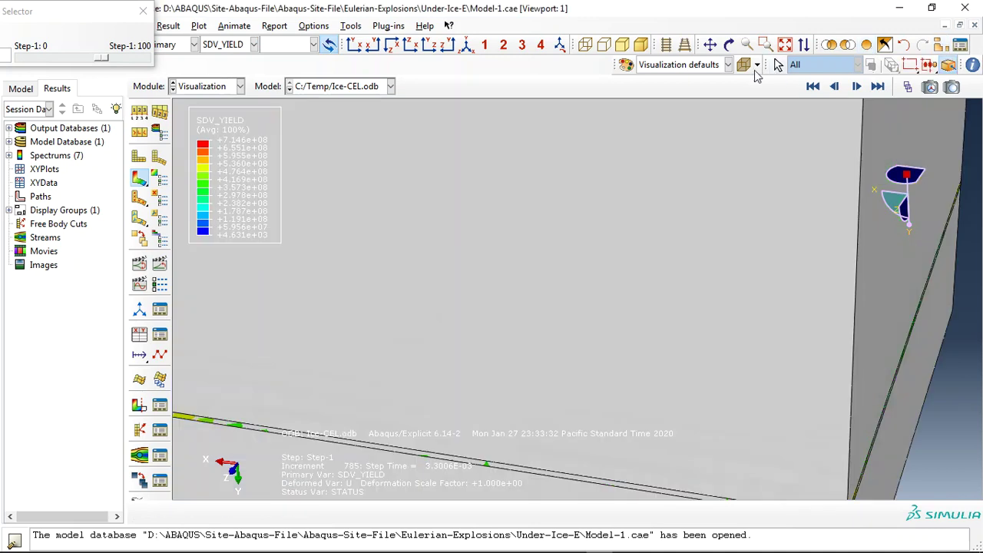
left_click(743, 66)
scroll(565, 201, "down", 3)
scroll(435, 208, "down", 2)
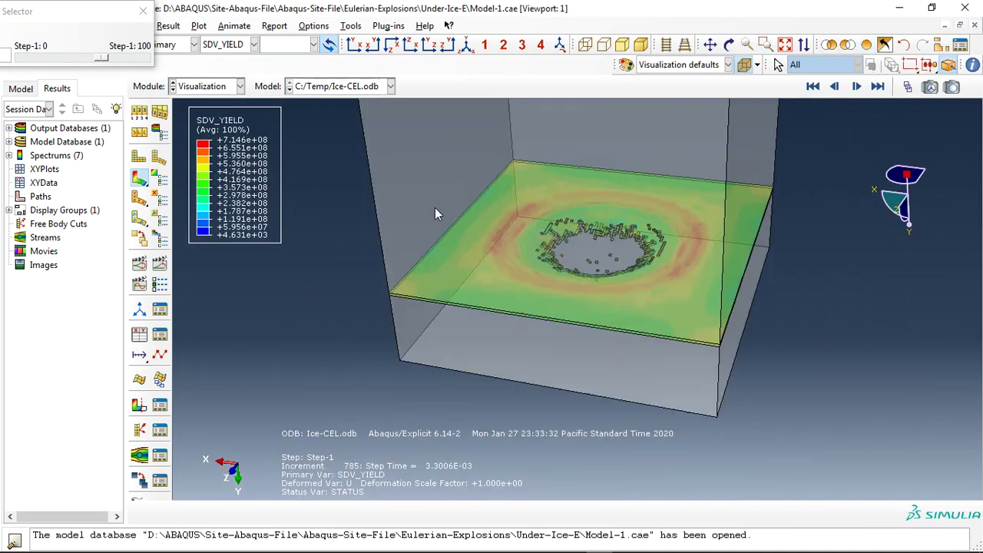
left_click(730, 45)
mouse_move(599, 200)
left_mouse_down()
mouse_move(468, 128)
mouse_move(424, 235)
mouse_move(656, 233)
mouse_move(581, 230)
mouse_move(754, 113)
left_mouse_up()
At the first frame, show the EVF TNT isosurface cut and orbit to see the charge below the plate
left_click(813, 86)
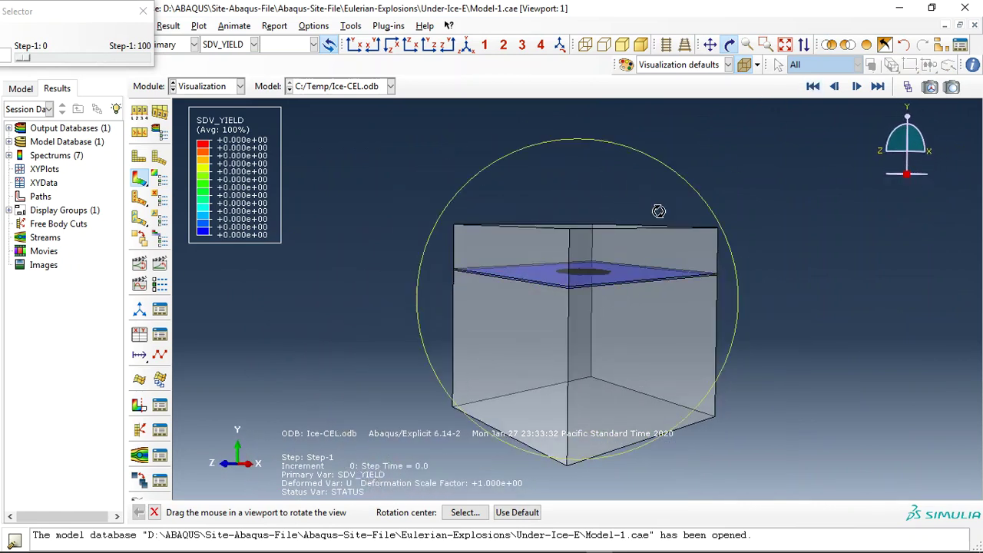
left_click(160, 407)
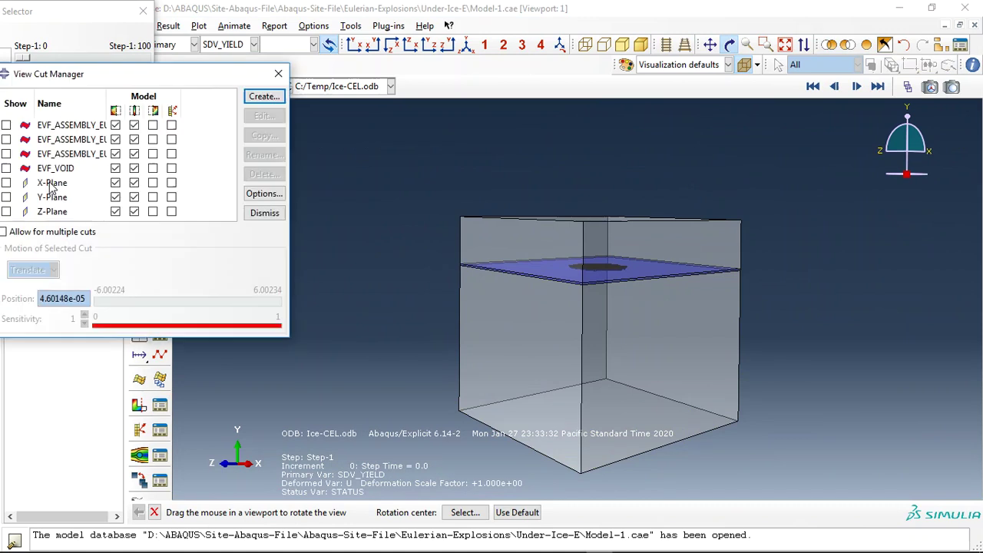
left_click(7, 140)
left_click_drag(275, 77, 159, 158)
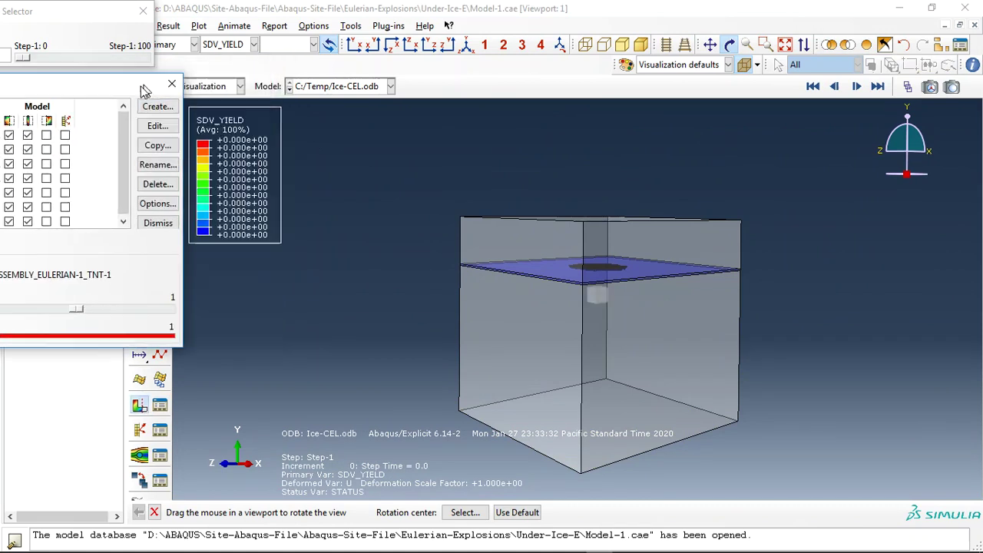
mouse_move(596, 103)
left_mouse_down()
mouse_move(614, 324)
mouse_move(586, 294)
mouse_move(578, 238)
mouse_move(615, 341)
mouse_move(582, 322)
mouse_move(619, 274)
mouse_move(630, 305)
mouse_move(585, 202)
mouse_move(581, 276)
mouse_move(566, 217)
mouse_move(571, 239)
mouse_move(649, 200)
mouse_move(626, 241)
mouse_move(583, 218)
left_mouse_up()
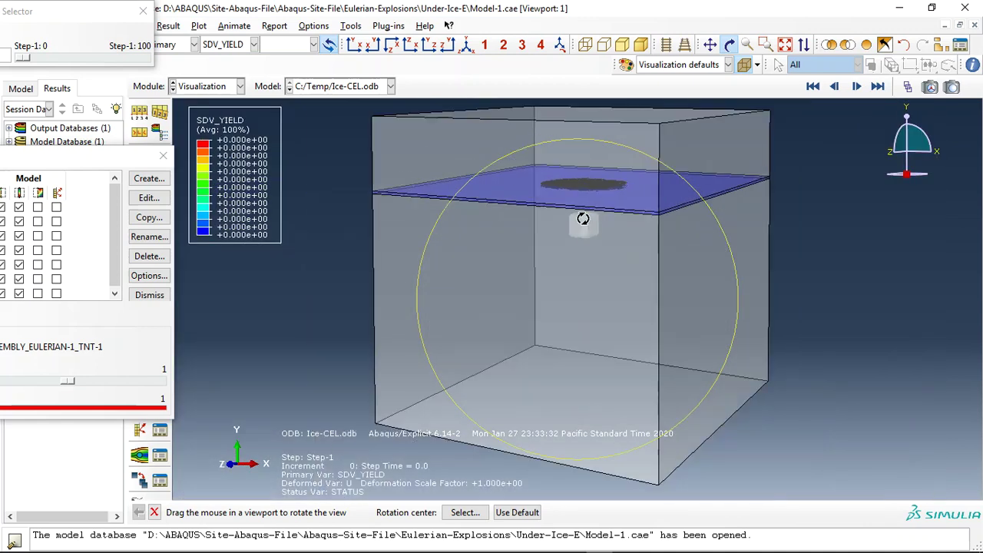
Contour von Mises stress (S), orbit into a 3D view, and play the time-history animation
left_click_drag(110, 164, 57, 156)
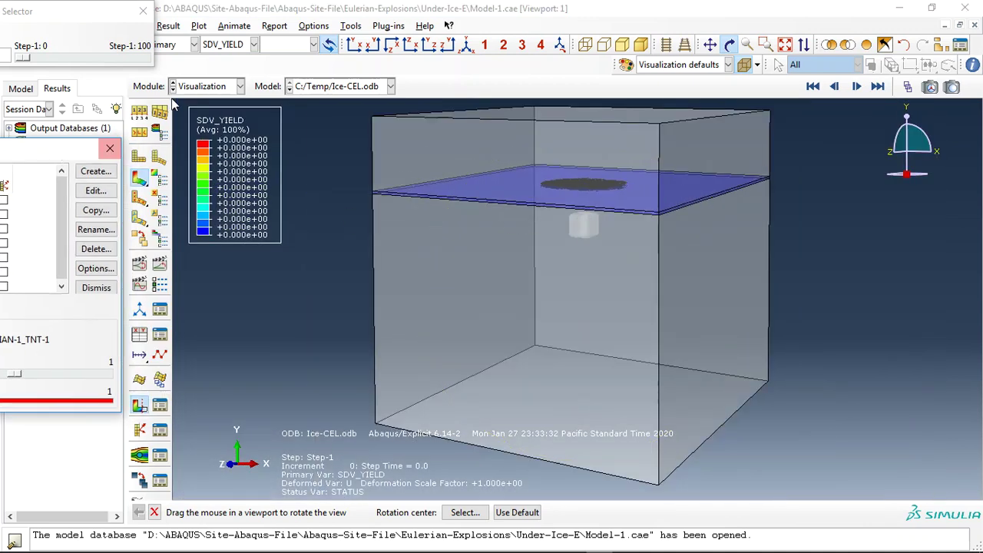
left_click(230, 45)
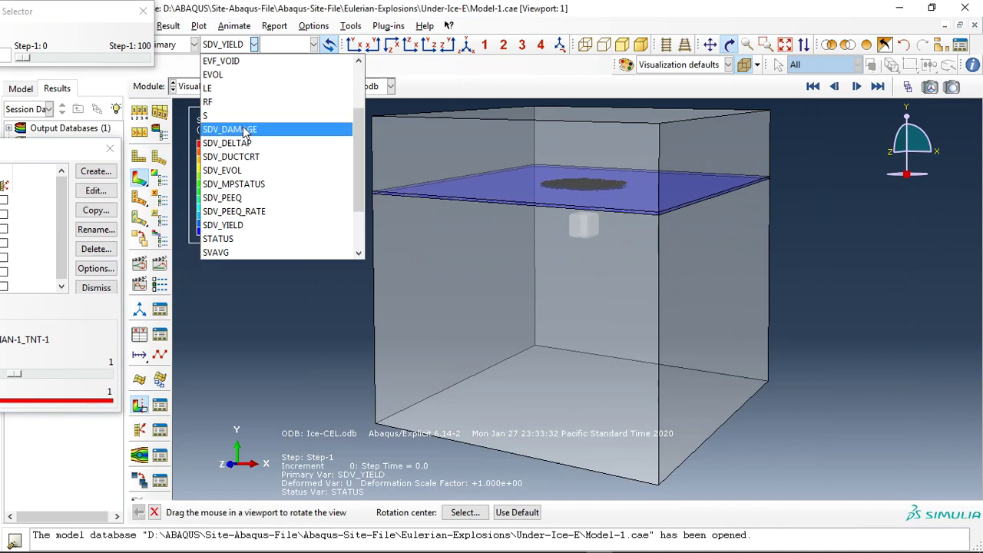
scroll(255, 195, "down", 3)
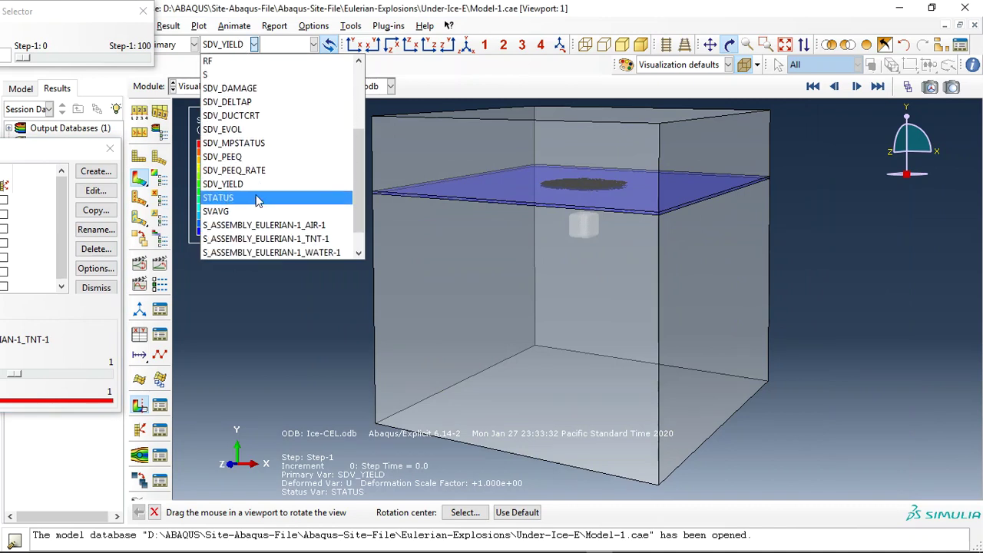
scroll(258, 200, "up", 2)
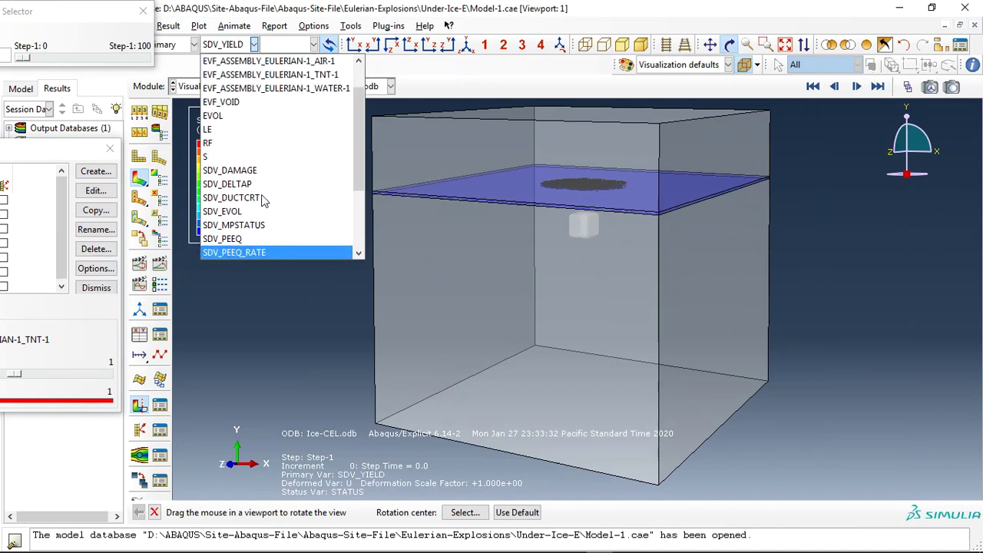
left_click(238, 158)
mouse_move(608, 222)
left_mouse_down()
mouse_move(608, 258)
mouse_move(523, 160)
mouse_move(209, 285)
left_mouse_up()
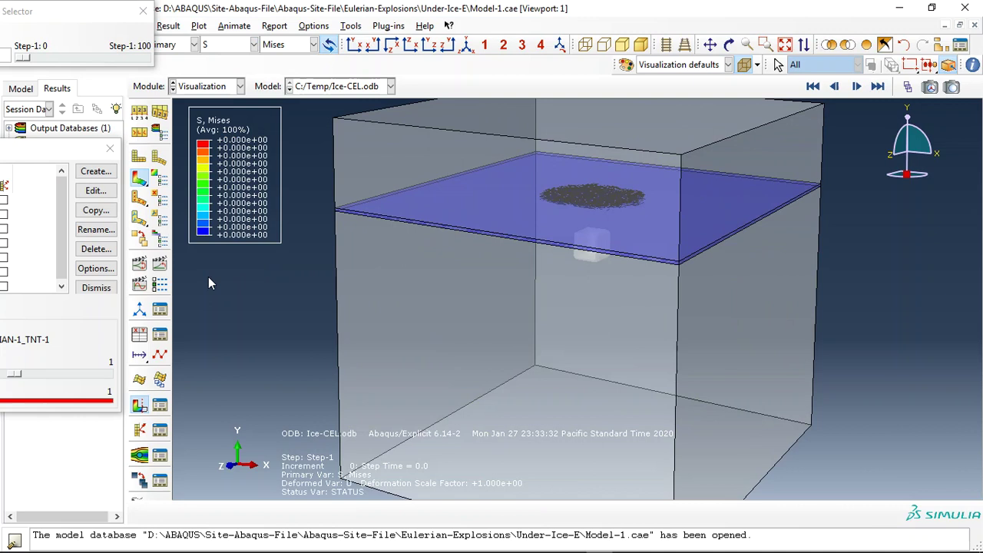
left_click(161, 265)
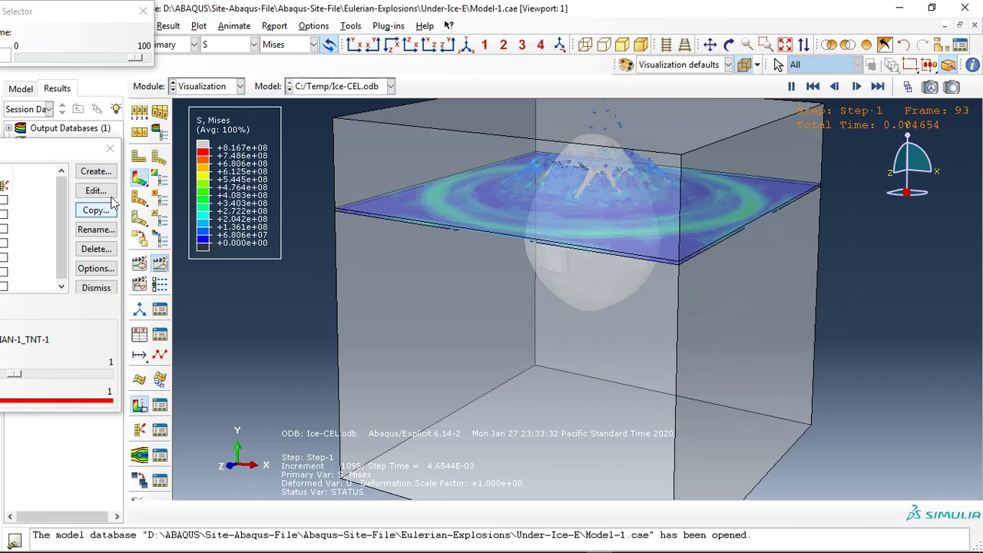
Cut the model with the Z-plane section, view it from the front, and turn translucency off
left_click_drag(62, 156, 277, 142)
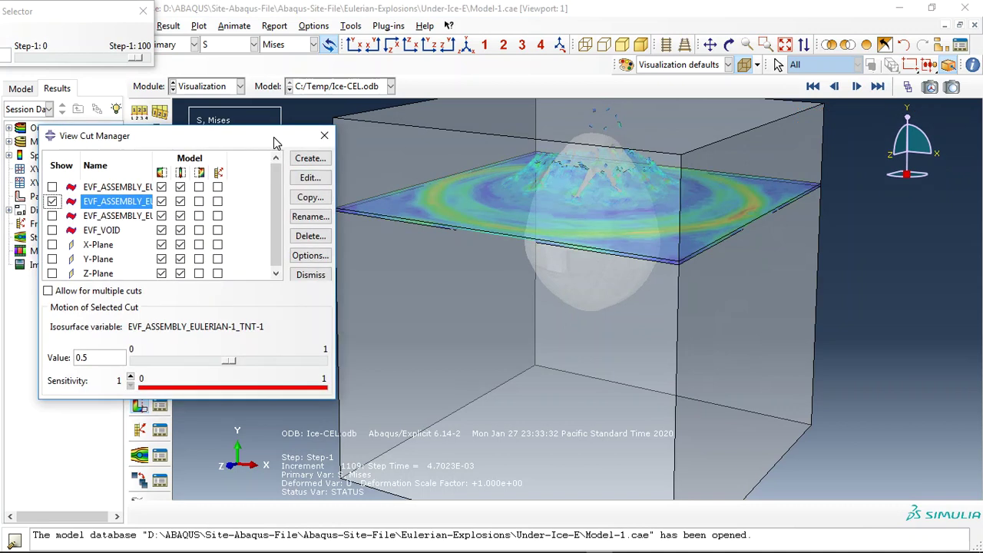
left_click(52, 275)
left_click(324, 136)
left_click(353, 46)
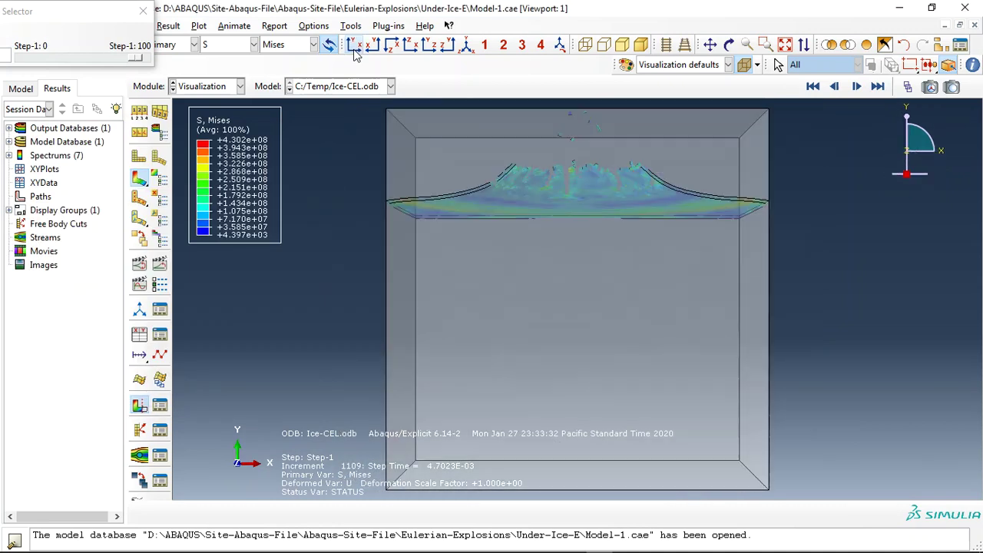
left_click(743, 65)
Contour EVF_ASSEMBLY_EULERIAN-1_TNT-1 on the section, zoom, and animate the rising gas bubble
left_click(254, 44)
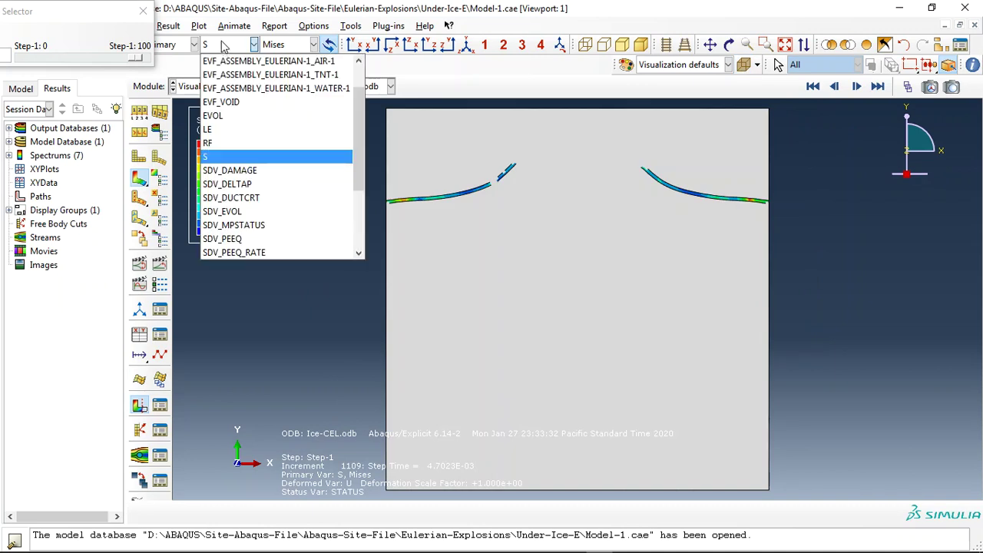
scroll(281, 123, "up", 1)
scroll(280, 123, "up", 1)
left_click(281, 116)
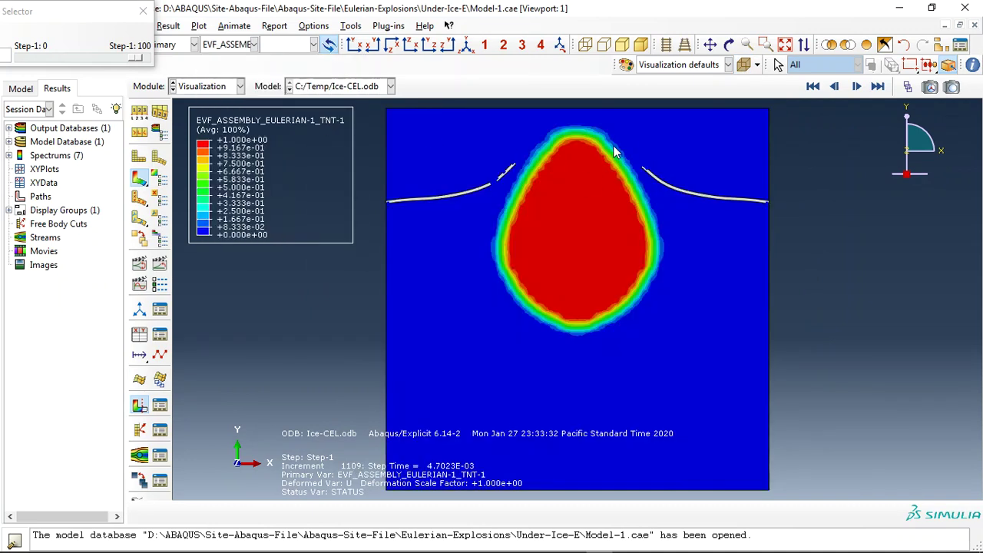
scroll(607, 176, "up", 1)
scroll(577, 249, "up", 1)
scroll(440, 302, "down", 1)
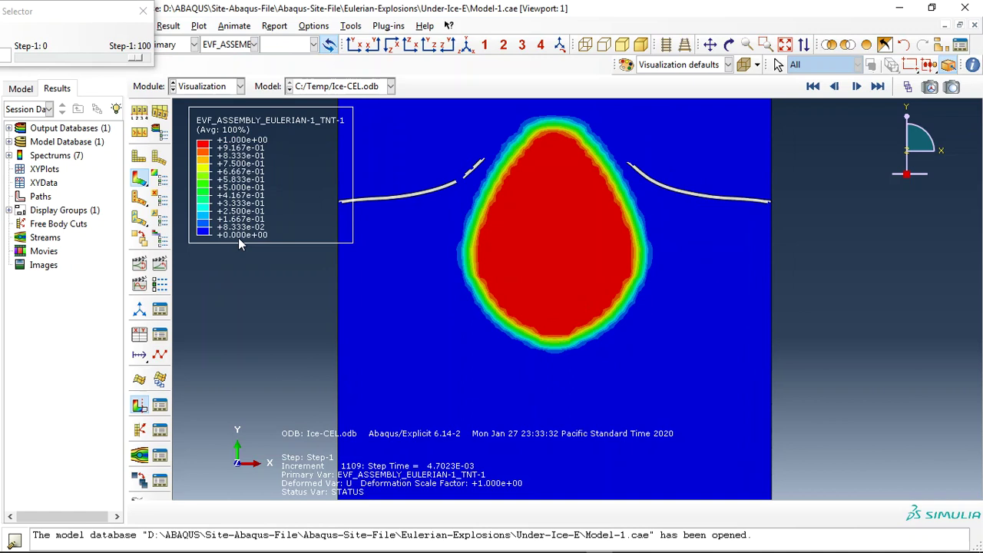
left_click(159, 263)
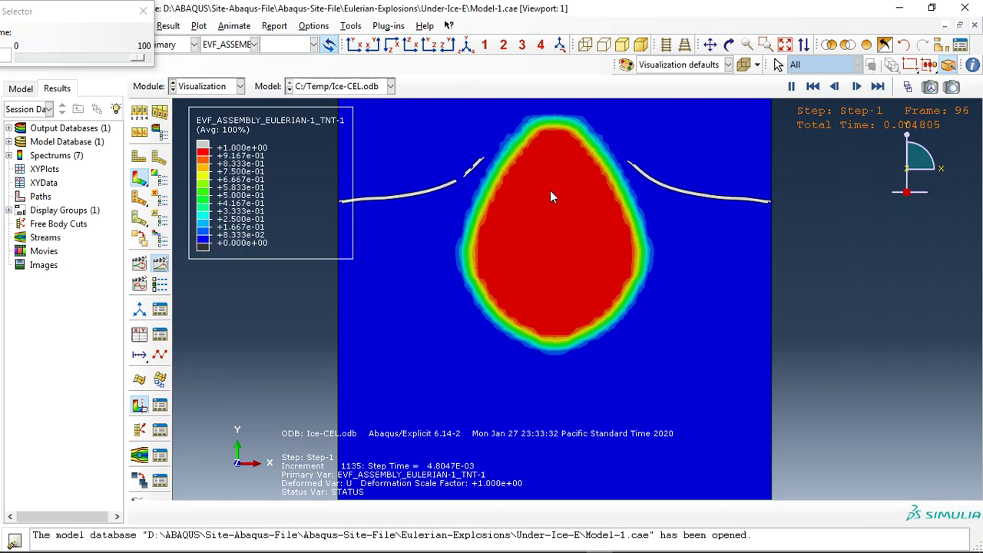
Contour the section by SVAVG with the Pressure component
left_click(253, 44)
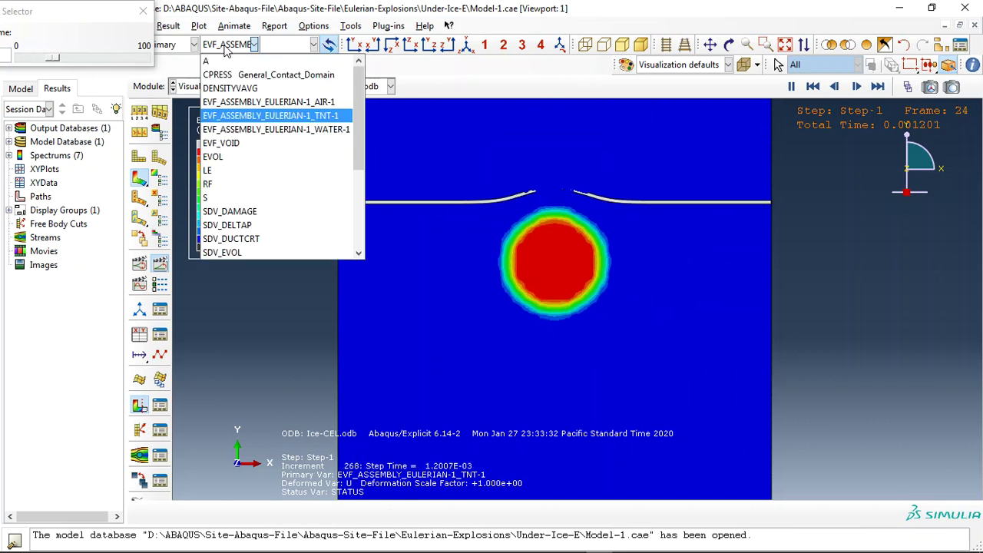
scroll(244, 122, "down", 1)
scroll(239, 169, "down", 2)
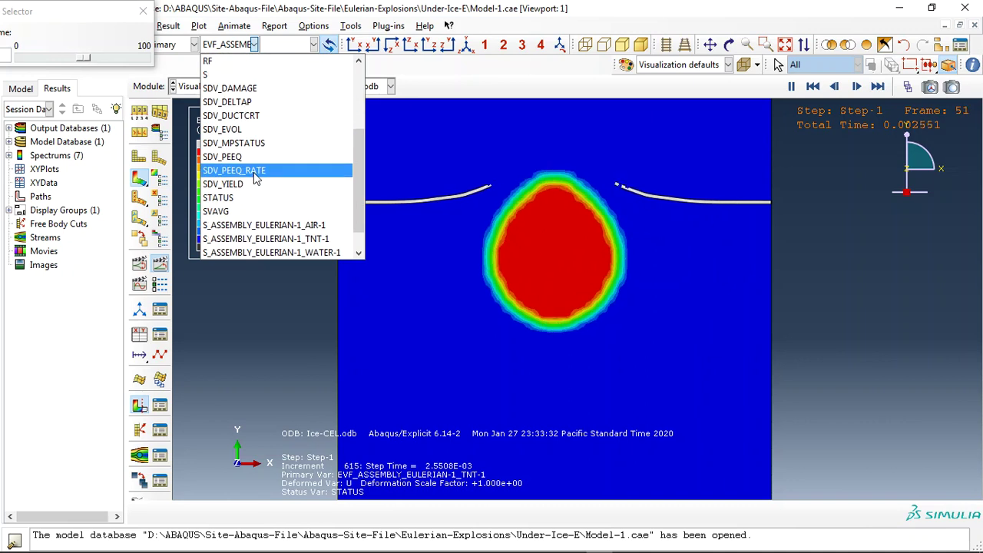
left_click(234, 212)
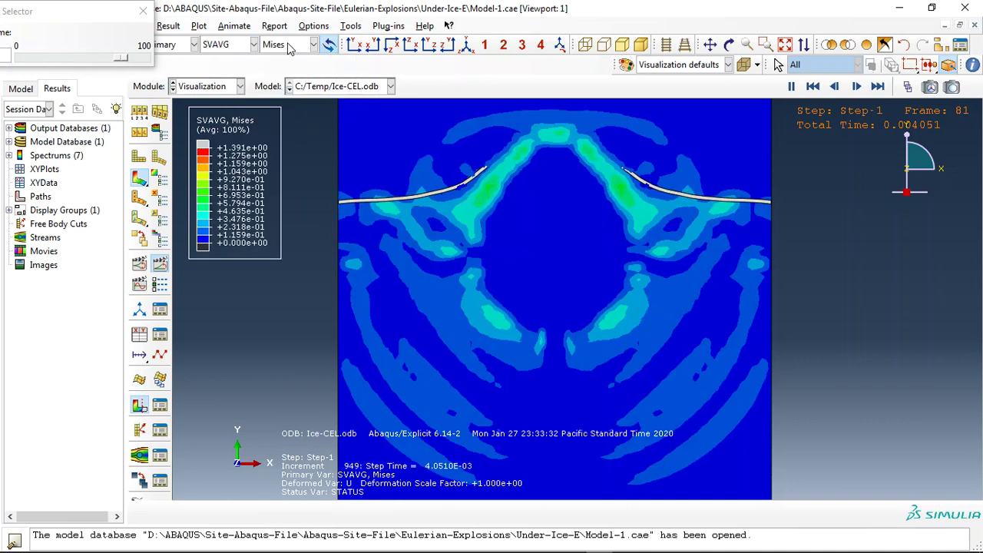
left_click(289, 46)
left_click(284, 143)
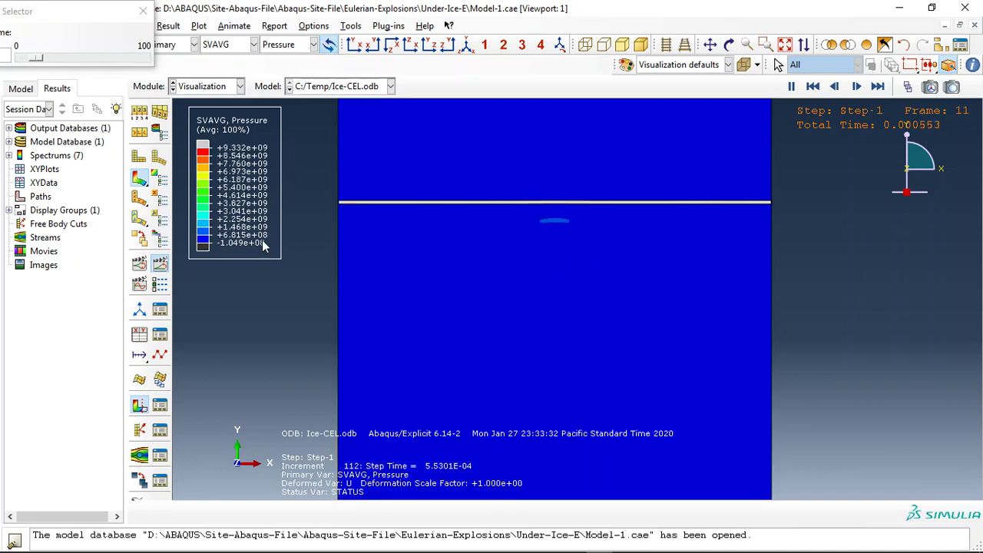
Stop the animation and scrub the frame slider from early to later increments of the pressure wave
left_click(160, 264)
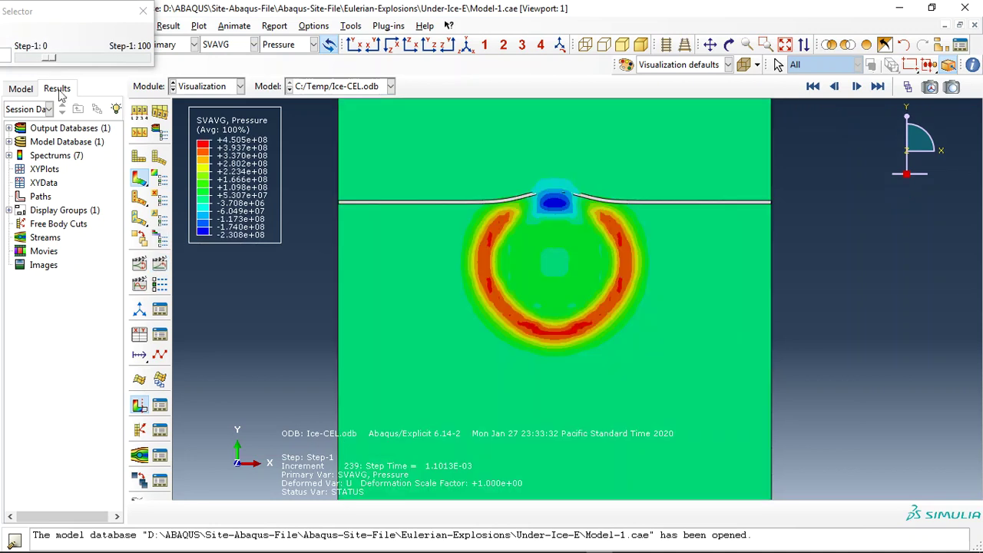
mouse_move(49, 64)
left_mouse_down()
mouse_move(38, 62)
mouse_move(61, 61)
left_mouse_up()
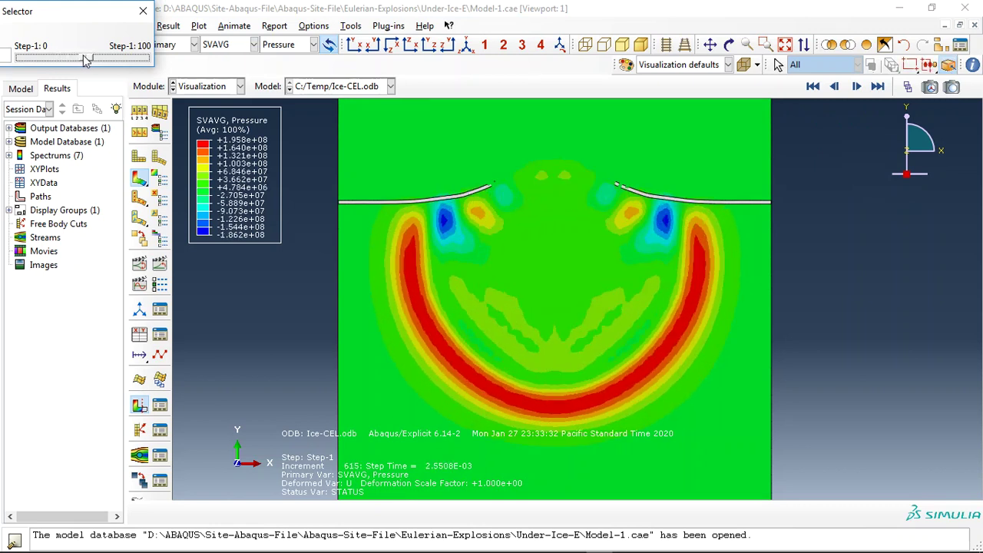
left_click_drag(61, 61, 132, 69)
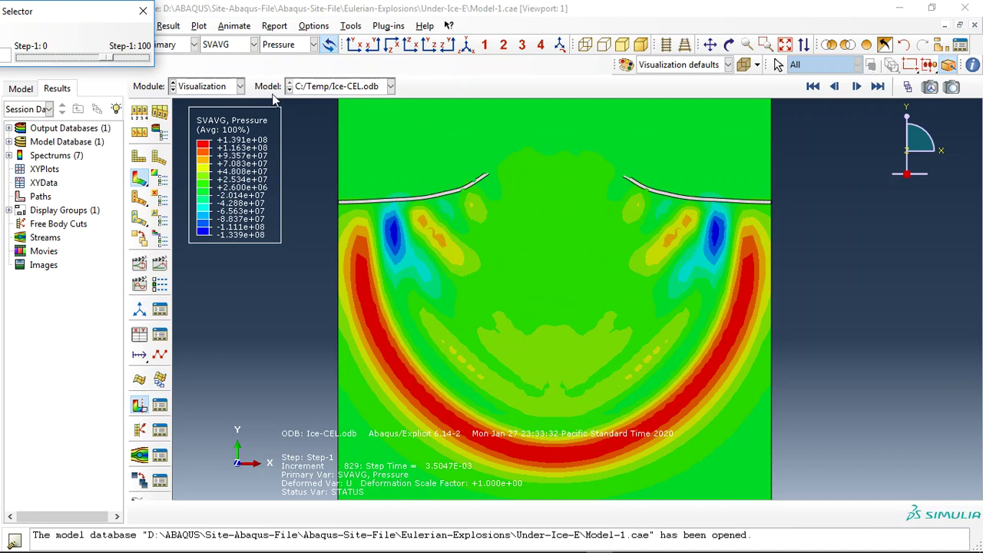
left_click(254, 44)
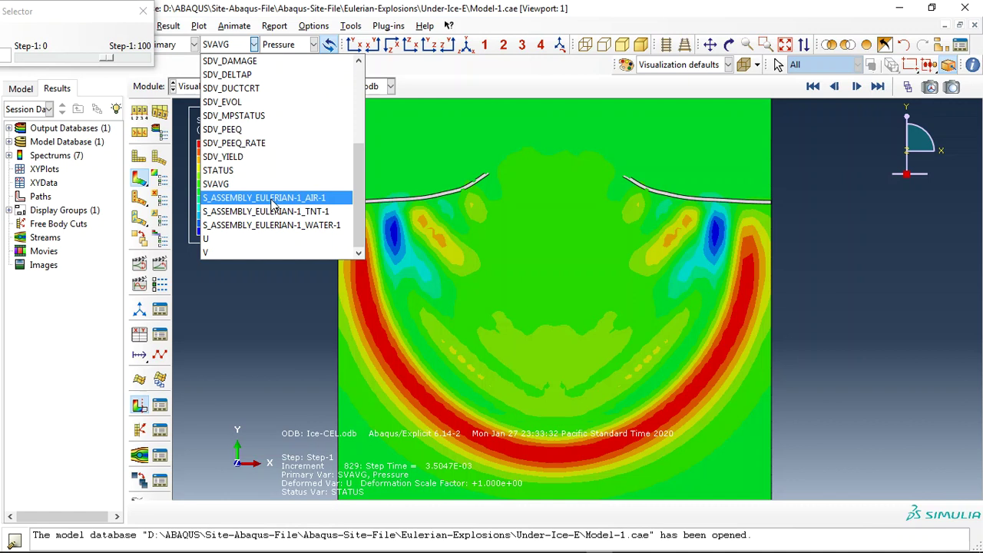
Contour pressure in the AIR-1 region, then in the TNT-1 region
left_click(273, 200)
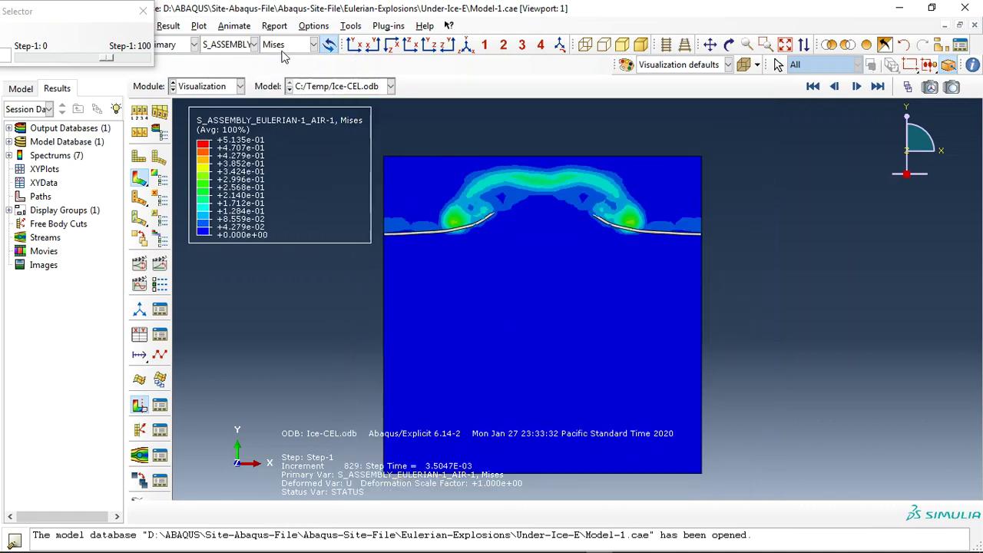
left_click(288, 45)
left_click(287, 145)
scroll(559, 155, "up", 3)
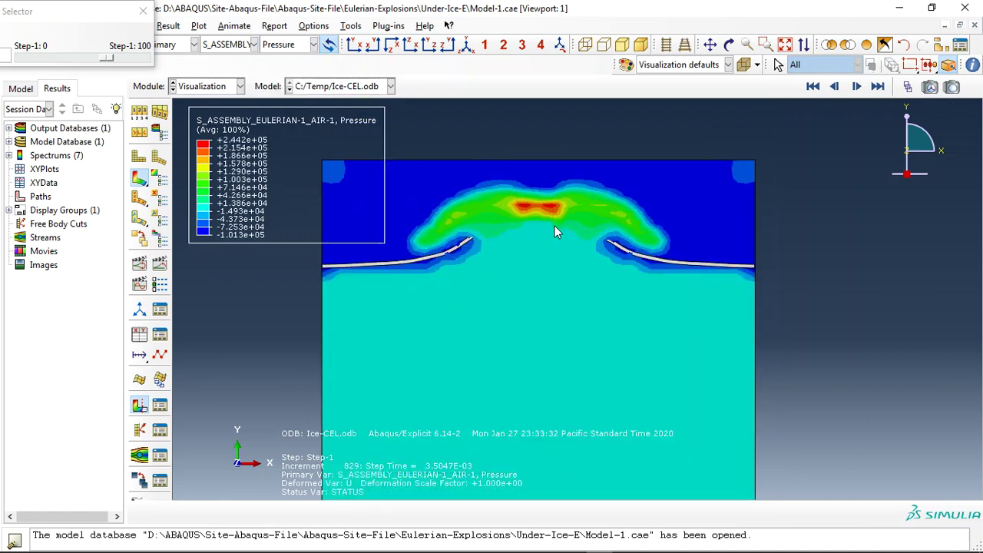
left_click(234, 48)
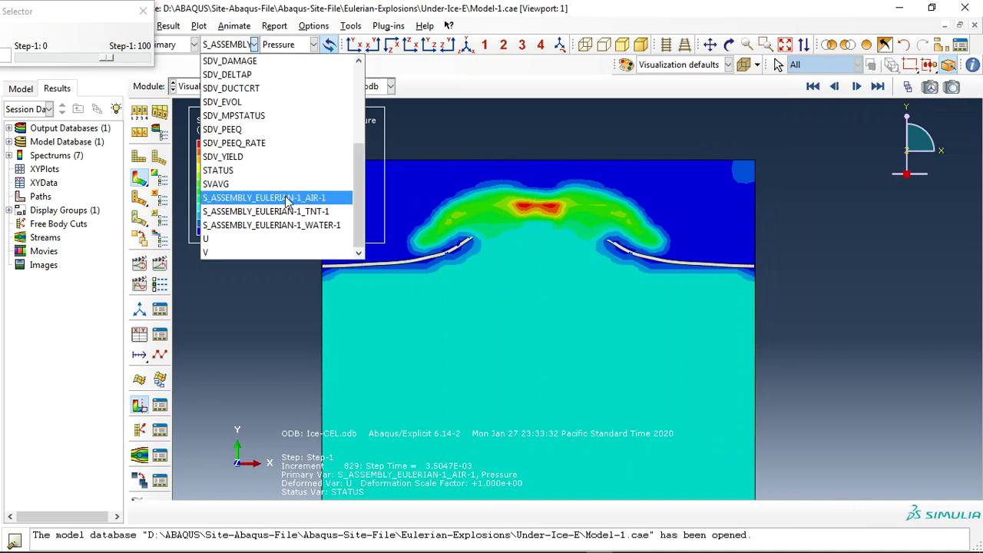
left_click(292, 211)
left_click(288, 45)
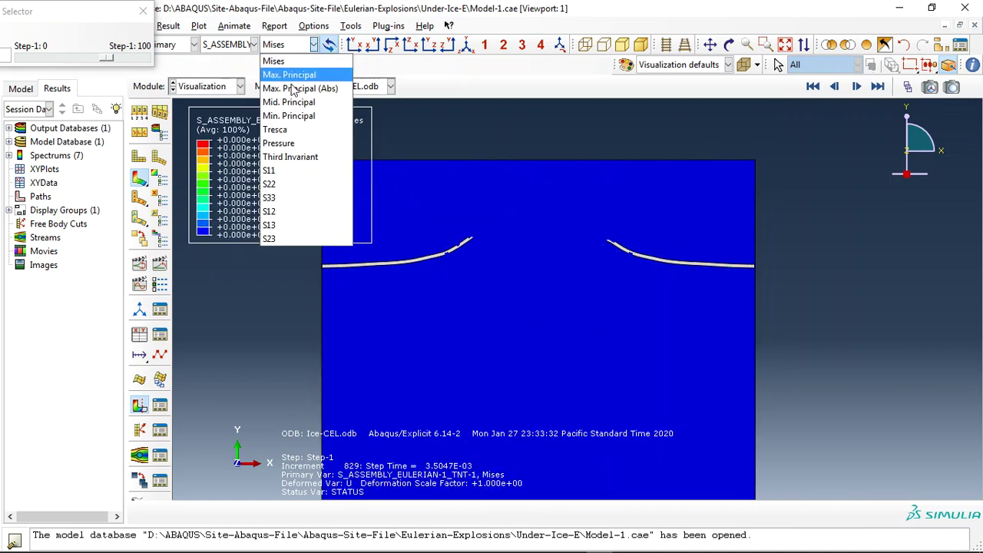
left_click(291, 145)
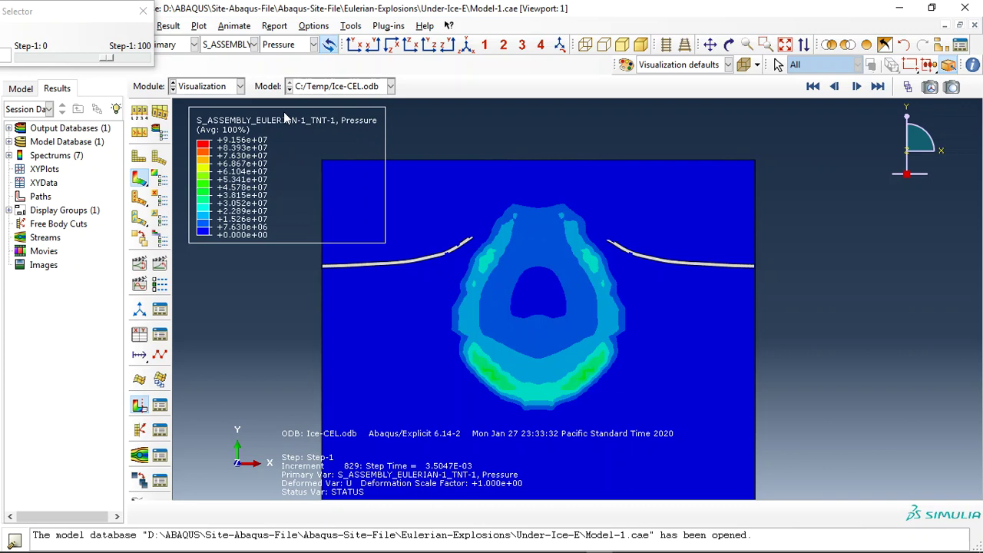
Contour WATER-1 pressure and scrub from the first frame to a late blast frame
left_click(240, 46)
left_click(292, 224)
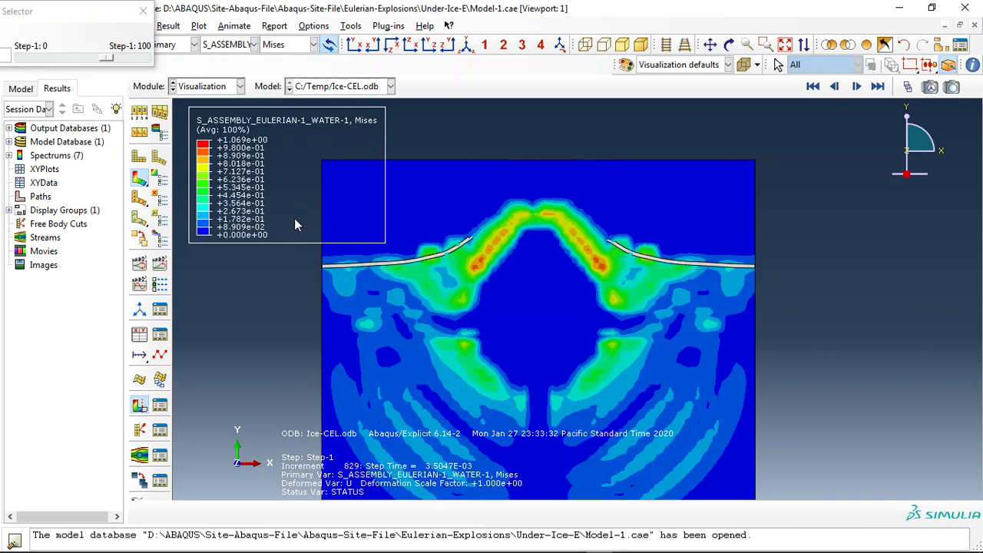
left_click(296, 45)
left_click(283, 139)
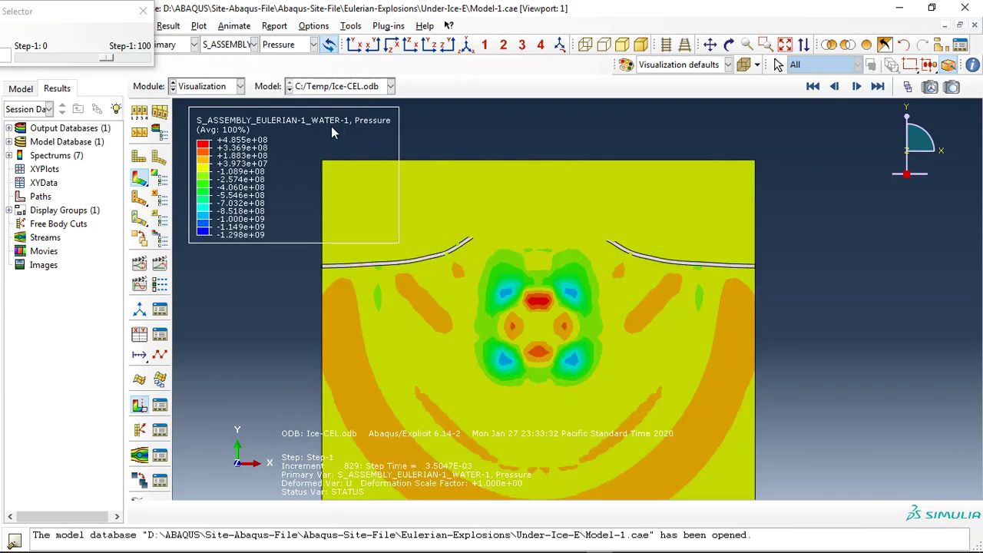
mouse_move(109, 60)
left_mouse_down()
mouse_move(21, 60)
mouse_move(61, 59)
left_mouse_up()
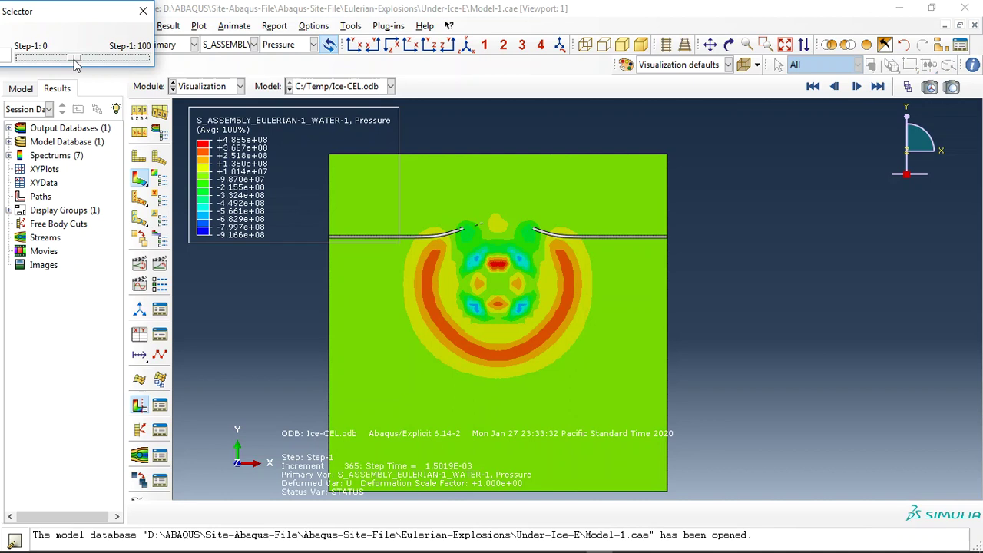
left_click_drag(76, 64, 135, 61)
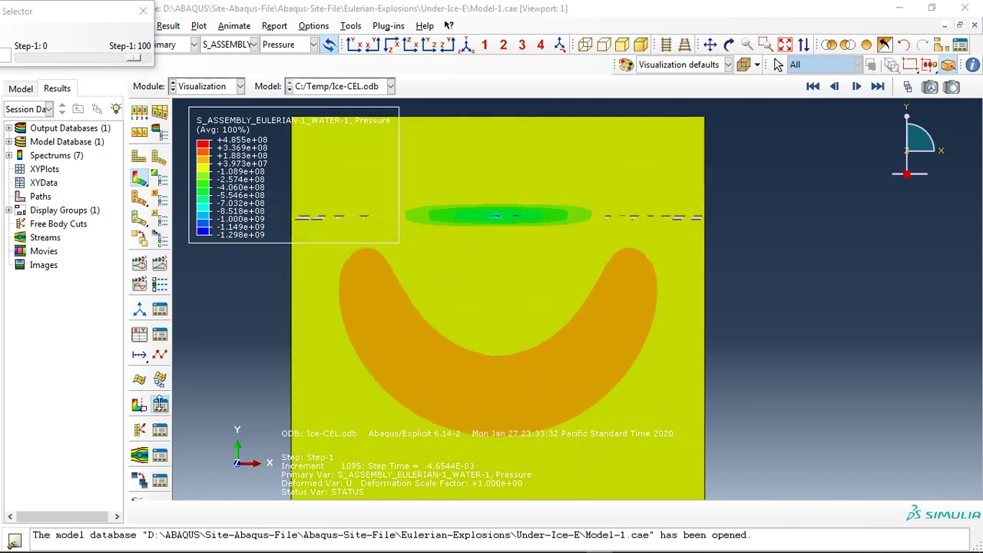
Show the first EVF view cut and orbit the pressure plot to an oblique 3D view
left_click(159, 405)
left_click(52, 186)
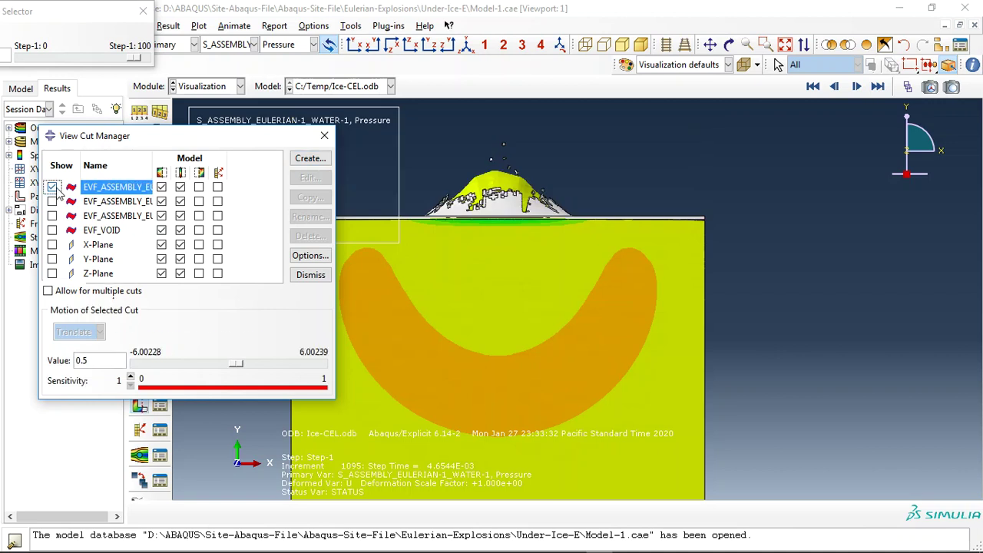
left_click(325, 136)
left_click(729, 45)
mouse_move(687, 220)
left_mouse_down()
mouse_move(617, 267)
mouse_move(627, 384)
mouse_move(577, 290)
mouse_move(558, 296)
mouse_move(417, 259)
left_mouse_up()
key("Escape")
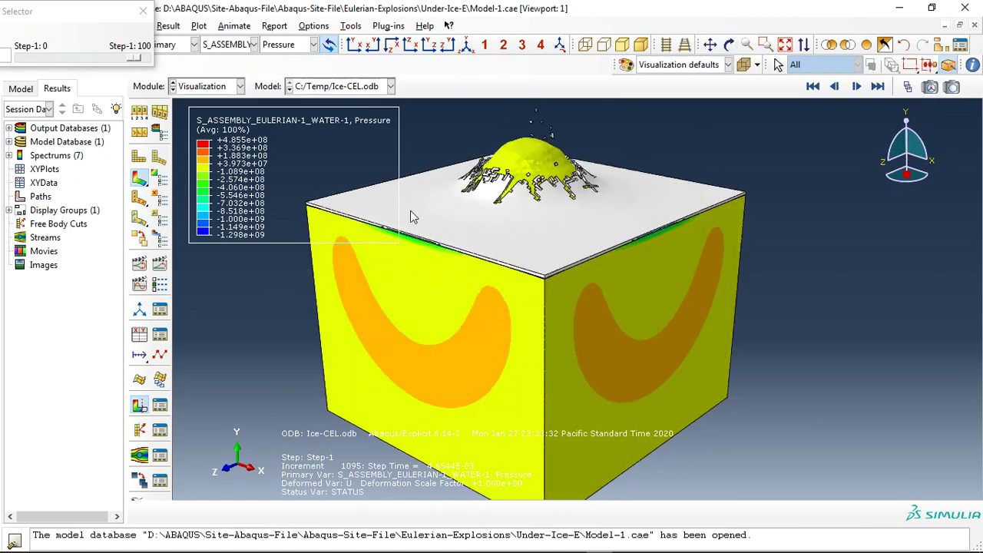
Play the explosion animation through, stop it, and show the last frame zoomed out
left_click(160, 264)
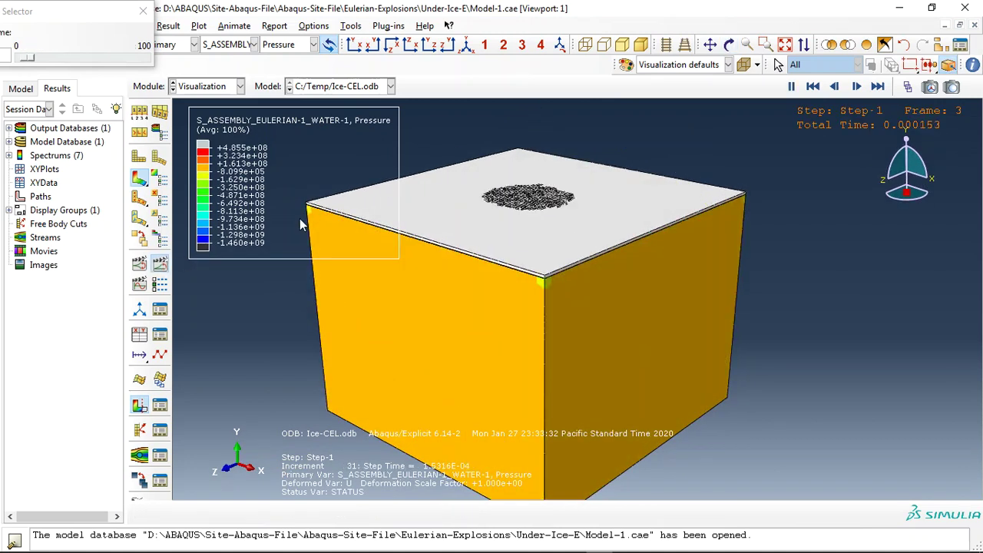
scroll(497, 160, "up", 3)
scroll(524, 155, "up", 2)
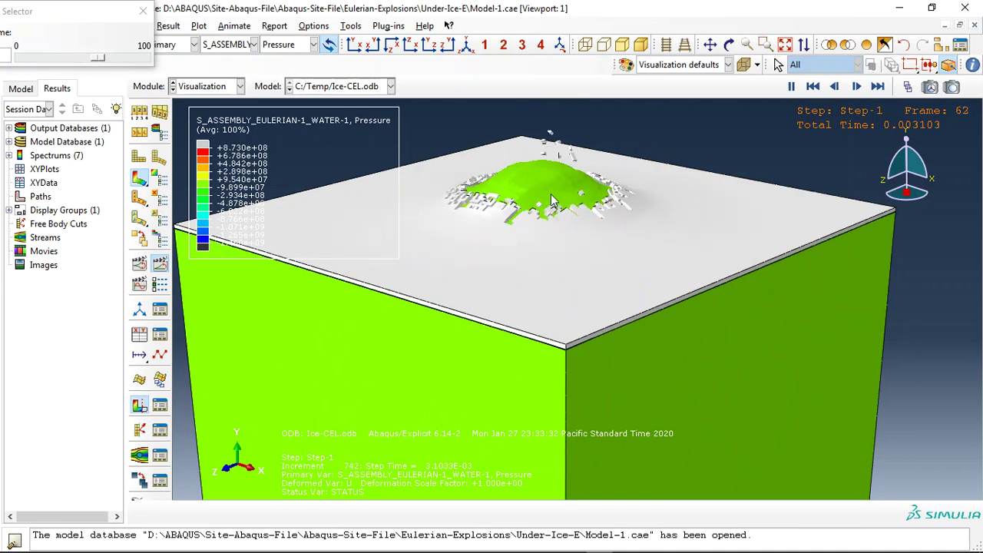
left_click(160, 265)
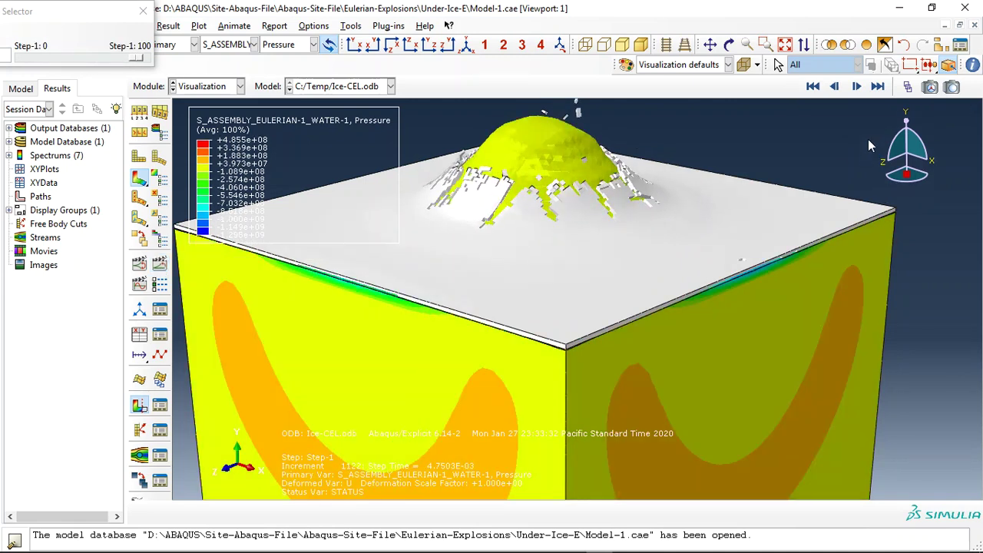
left_click(878, 86)
scroll(581, 287, "down", 5)
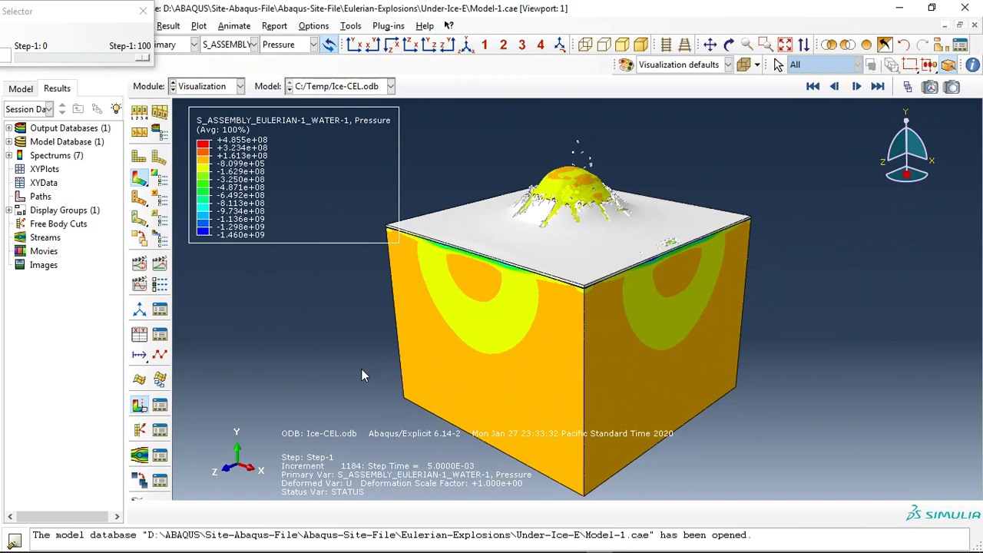
Bring up the abaqusfem.com homepage in Firefox and scroll to the Latest Posts section showing the ice-damage post
left_click(306, 543)
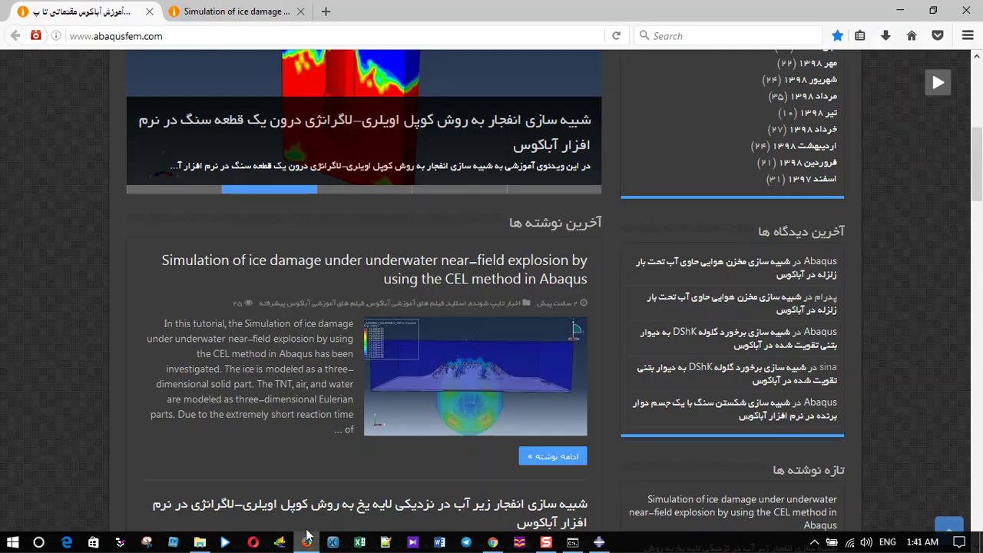
left_click(67, 35)
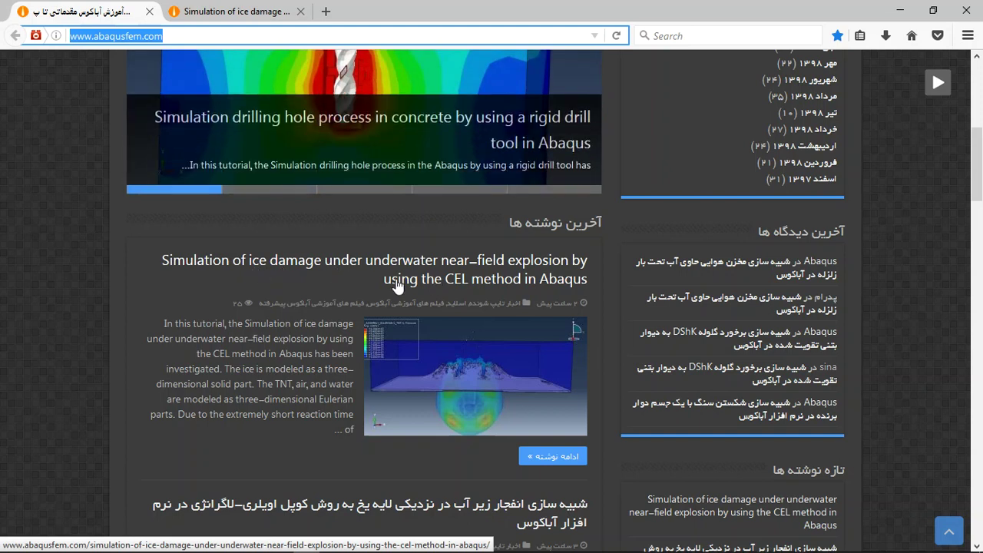
scroll(395, 284, "up", 5)
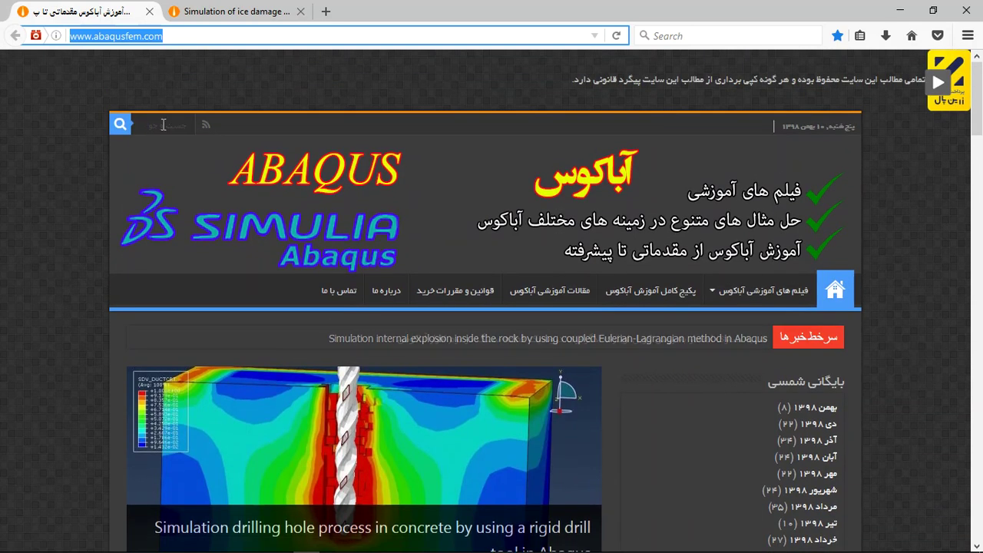
scroll(220, 202, "down", 4)
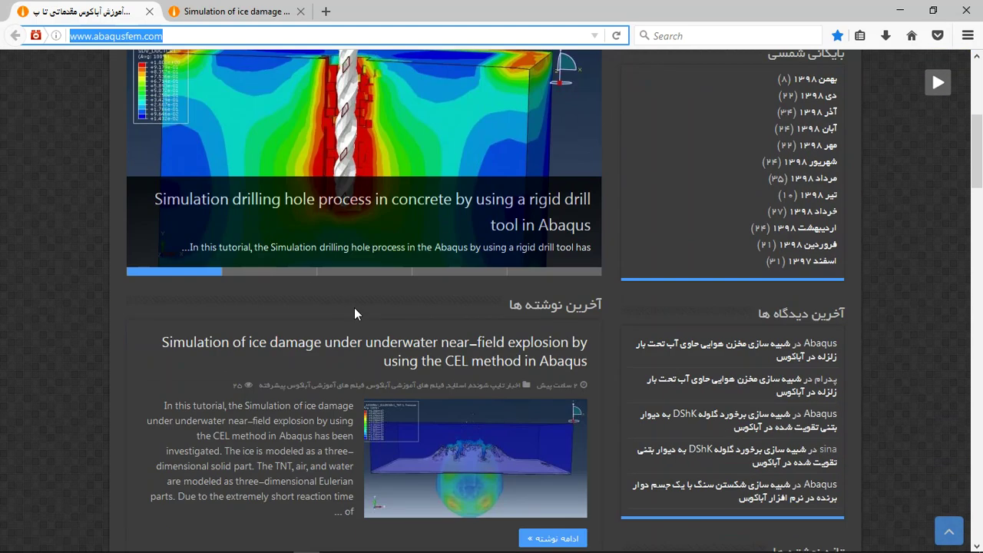
scroll(447, 300, "down", 1)
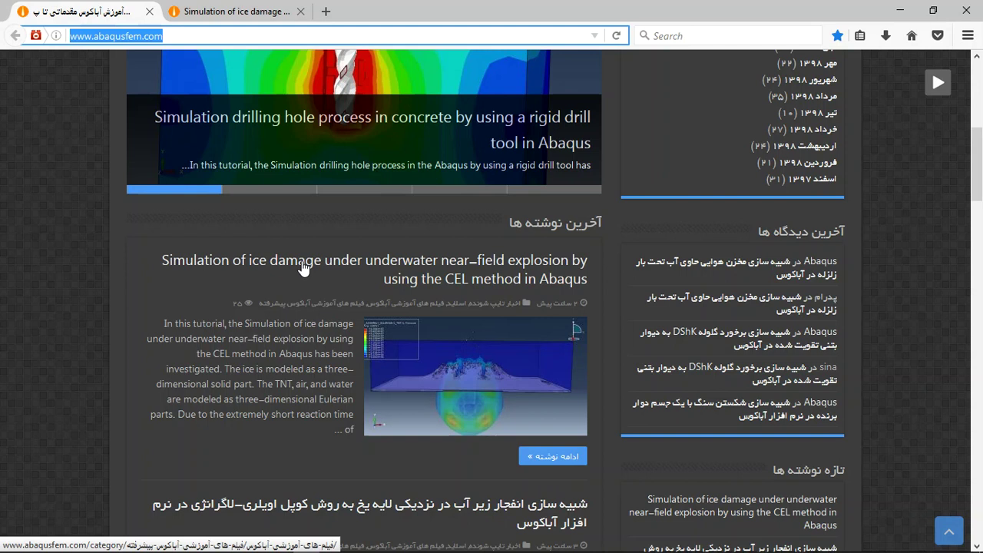
Switch to the ice-damage CEL tutorial tab and scroll past its result figures to the purchase section
left_click(229, 22)
scroll(457, 354, "down", 1)
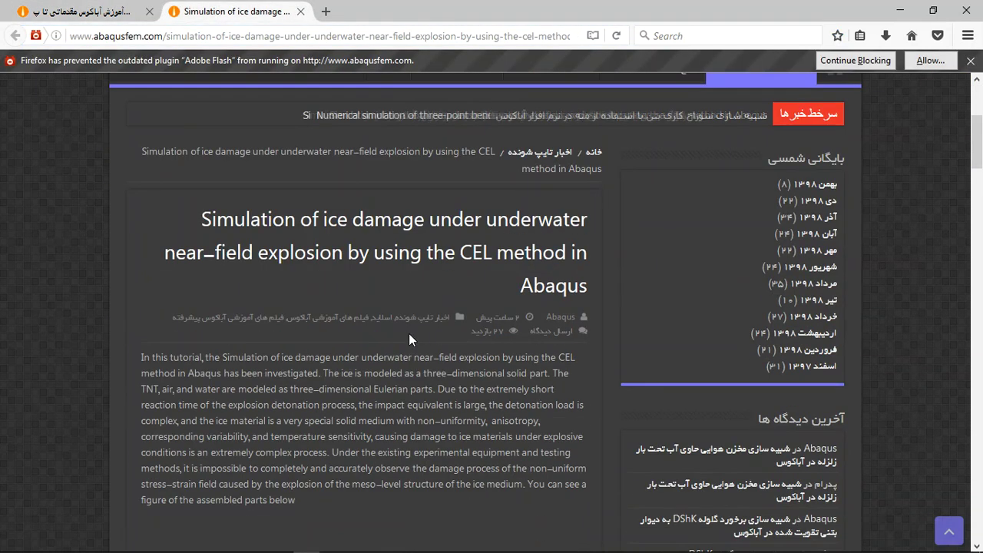
scroll(408, 333, "down", 1)
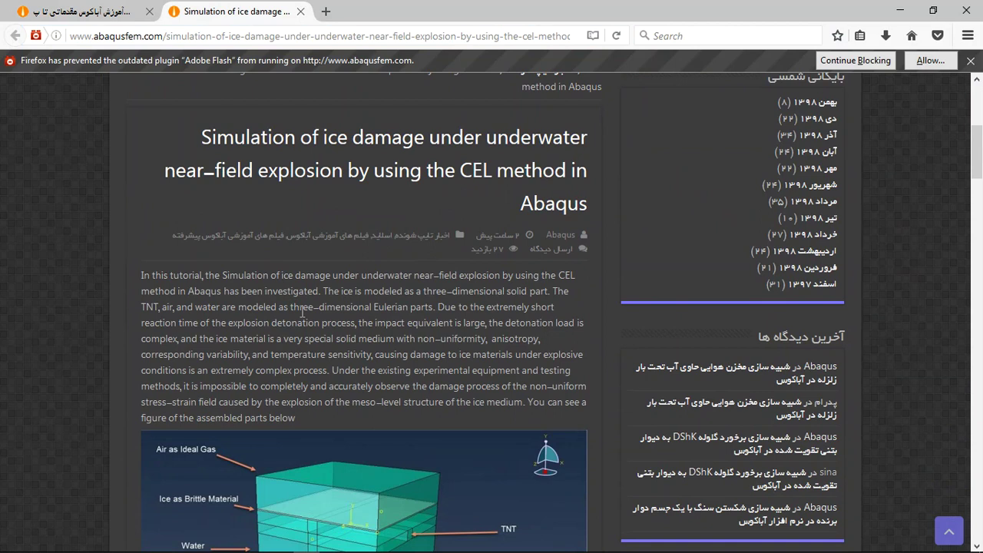
scroll(301, 307, "down", 2)
scroll(346, 276, "down", 1)
scroll(392, 246, "down", 2)
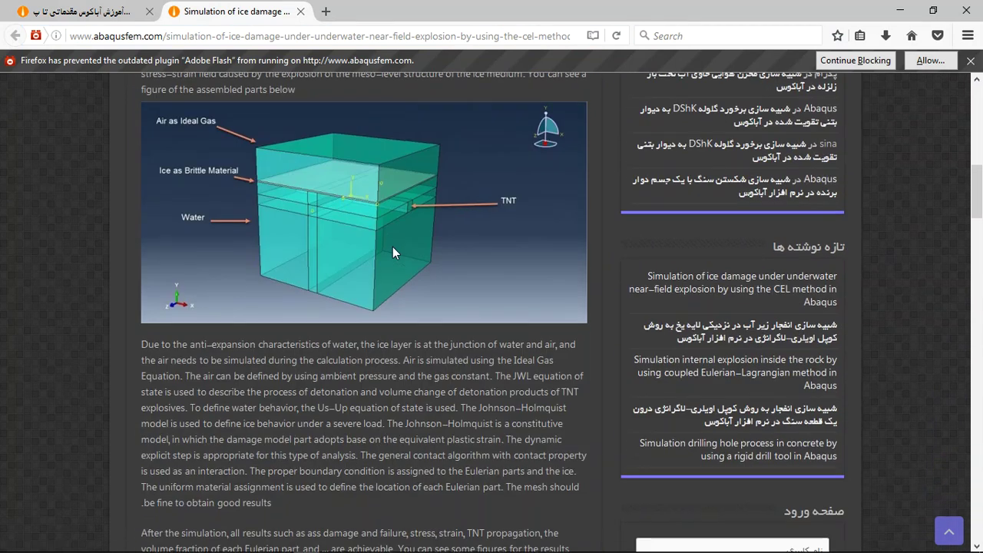
scroll(386, 251, "down", 1)
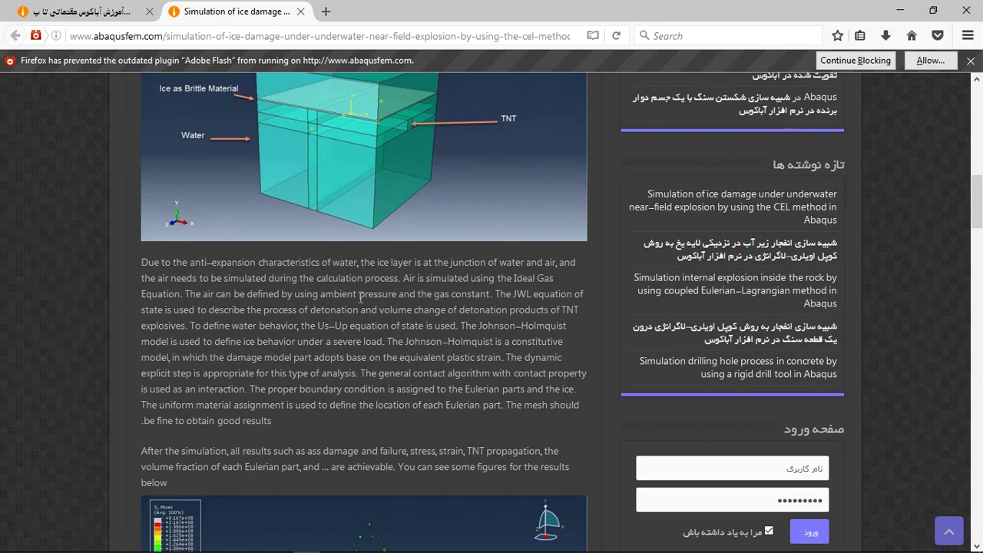
scroll(360, 307, "down", 2)
scroll(330, 316, "down", 1)
scroll(277, 303, "down", 2)
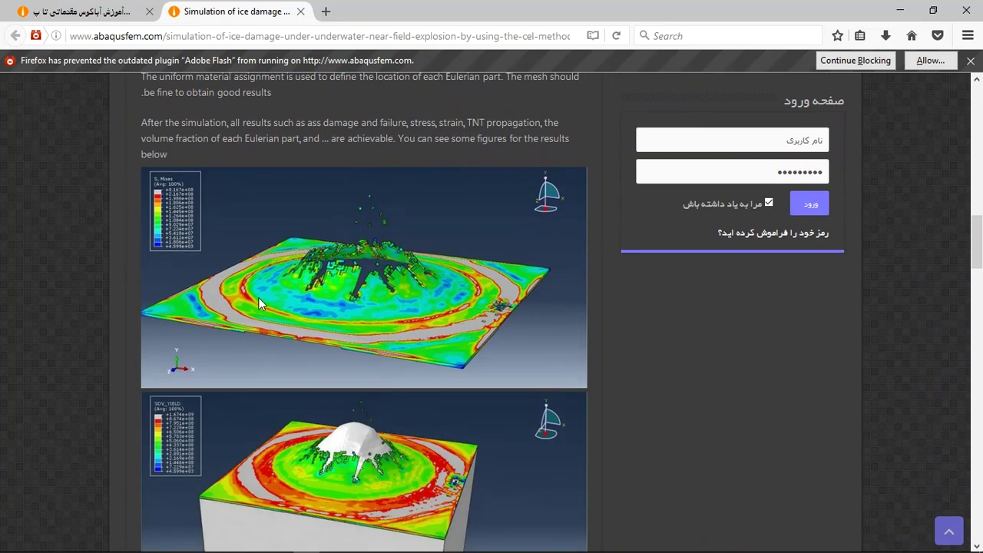
scroll(375, 262, "down", 2)
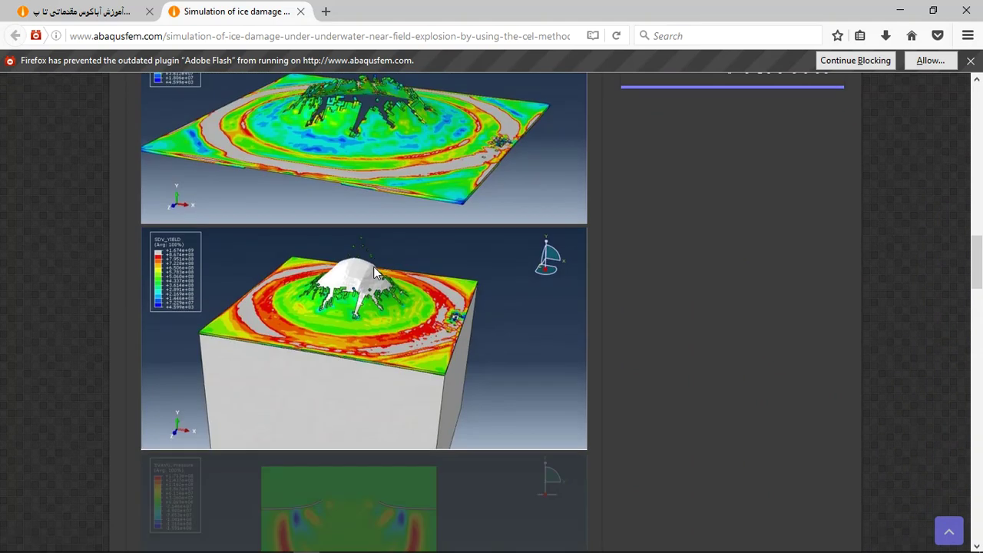
scroll(373, 266, "down", 3)
scroll(359, 270, "down", 2)
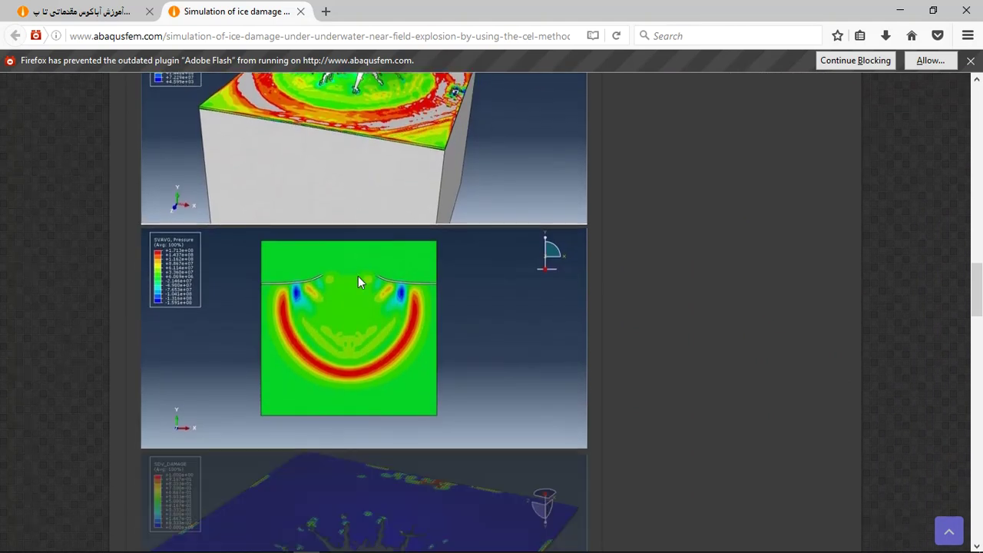
scroll(358, 276, "down", 2)
scroll(358, 276, "down", 2)
scroll(358, 277, "down", 2)
scroll(350, 323, "down", 1)
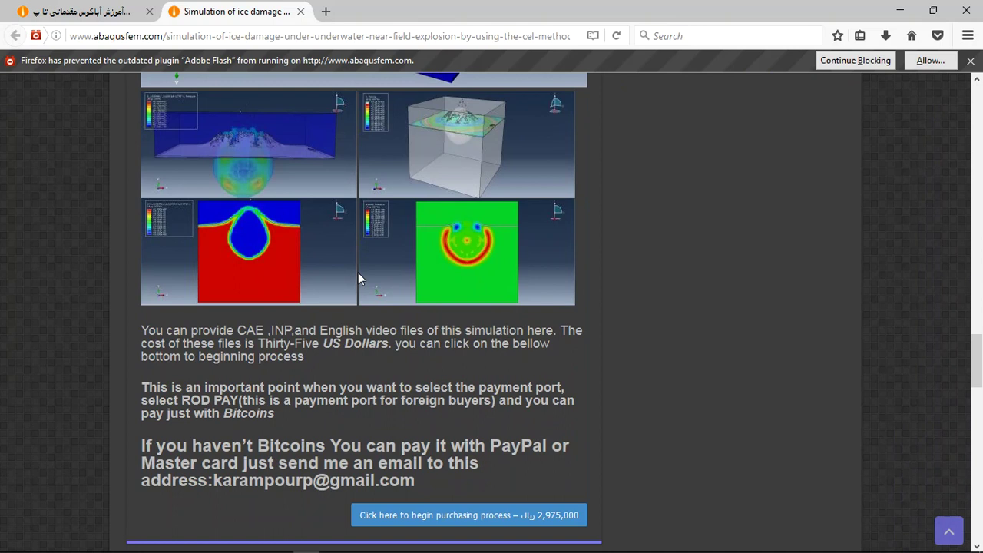
Highlight the CAE/INP file offer, the Thirty-Five US Dollars price, PayPal and the contact email
scroll(311, 365, "down", 1)
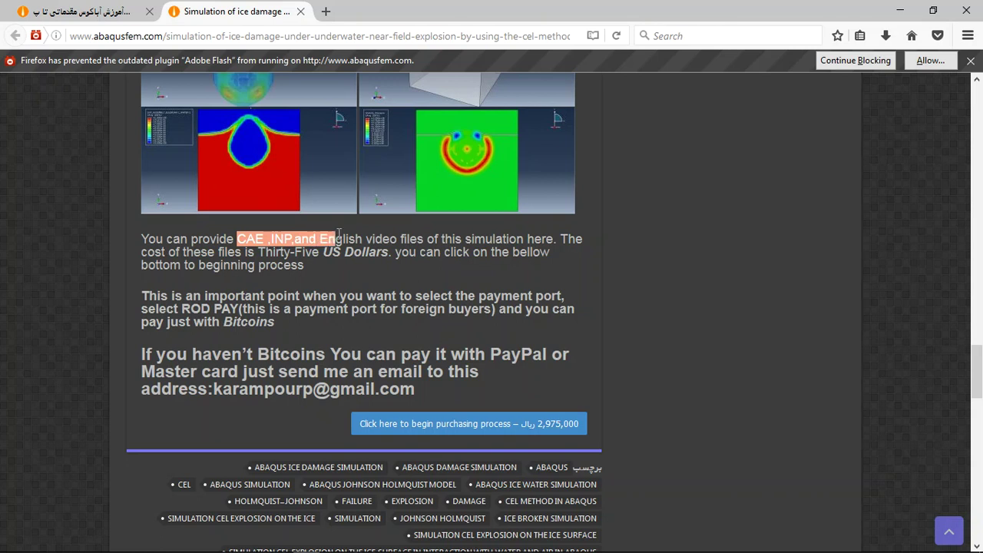
left_click_drag(350, 233, 535, 235)
left_click_drag(259, 253, 346, 252)
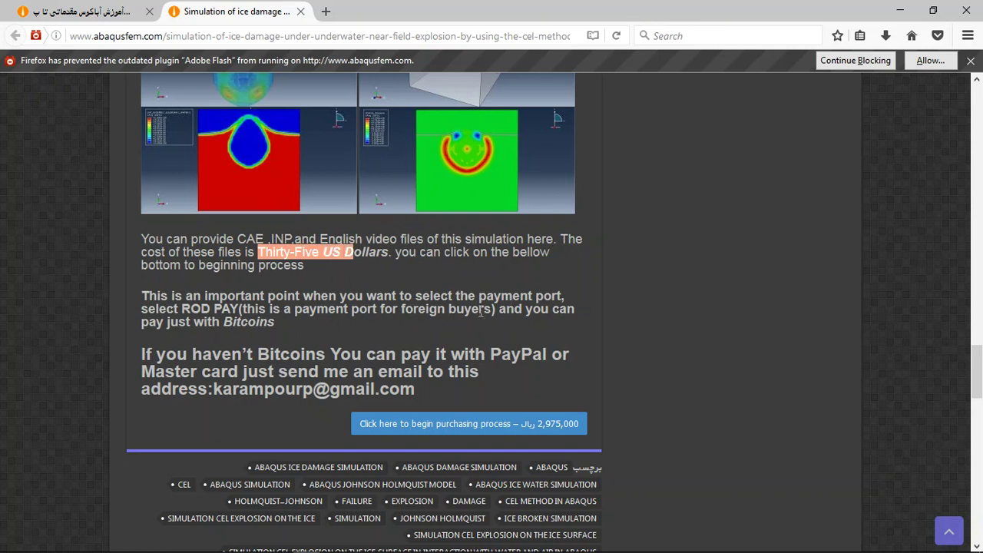
left_click_drag(492, 355, 548, 354)
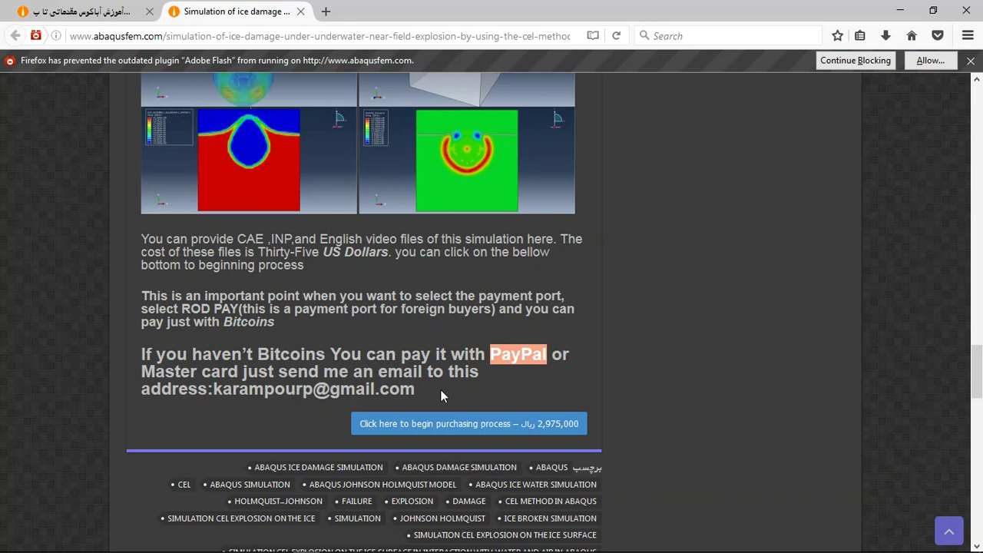
left_click_drag(421, 392, 222, 389)
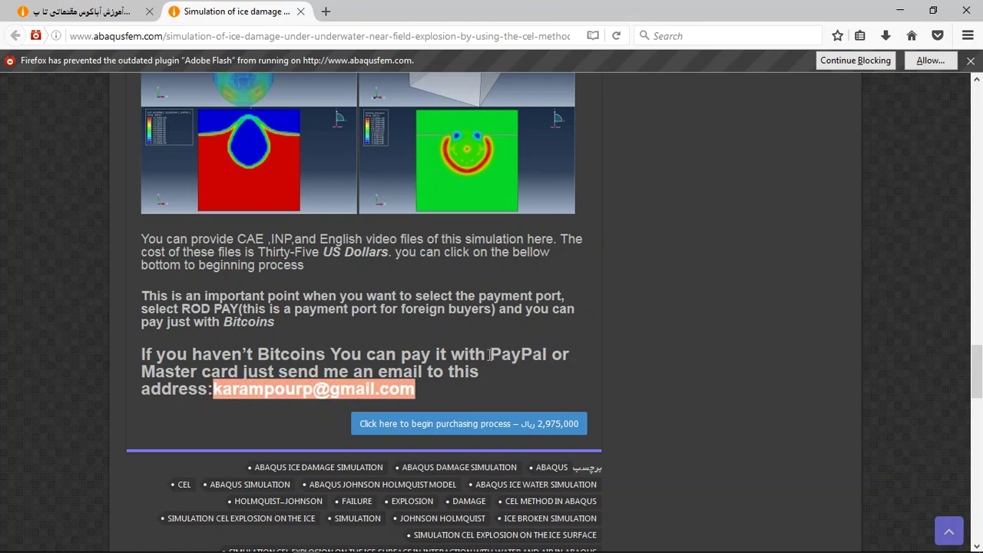
left_click_drag(489, 354, 536, 353)
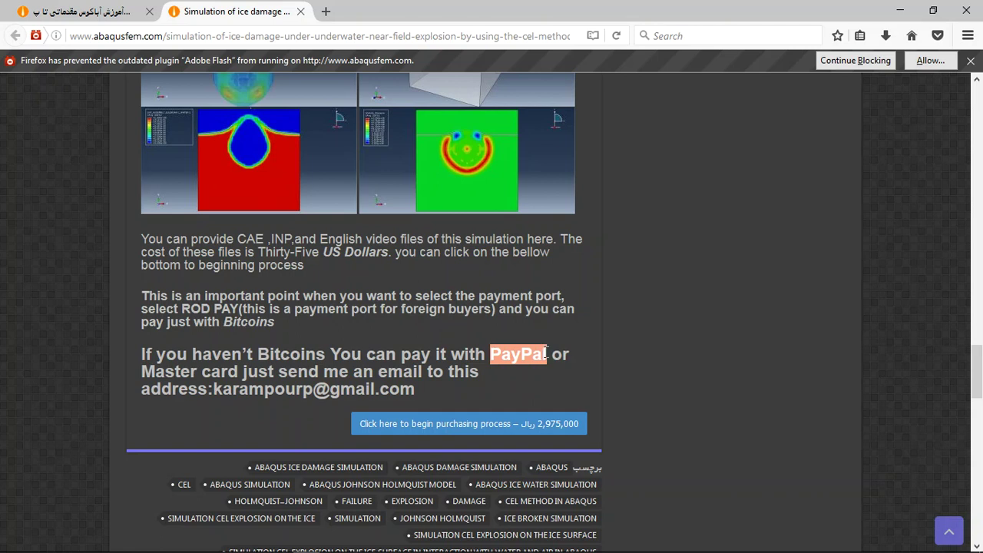